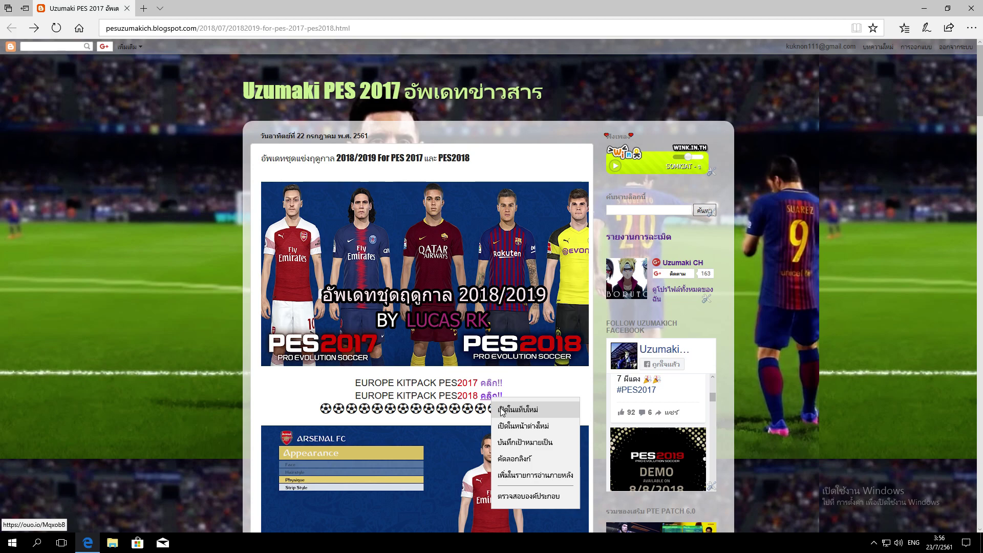
Open the EUROPE KITPACK PES2018 link in a new tab and continue through the ouo.io ad pages to its MediaFire download page.
{"action": "left_click", "coordinate": [501, 410]}
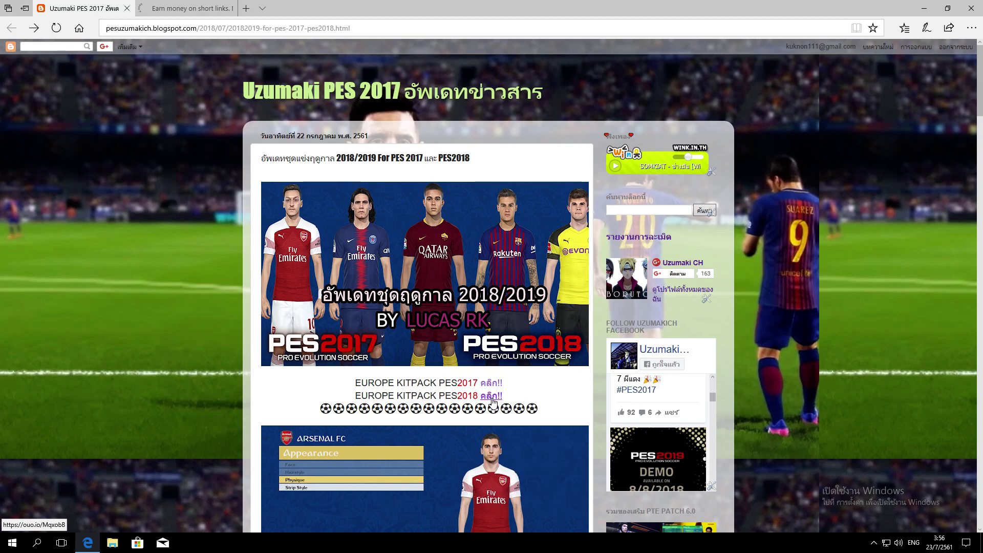
{"action": "left_click", "coordinate": [186, 9]}
{"action": "left_click", "coordinate": [424, 337]}
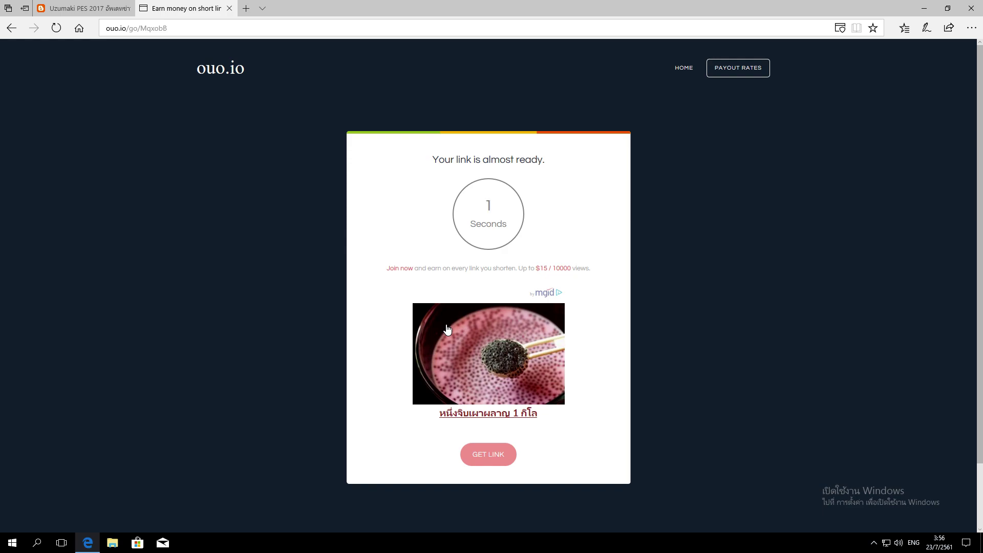
{"action": "left_click", "coordinate": [481, 457]}
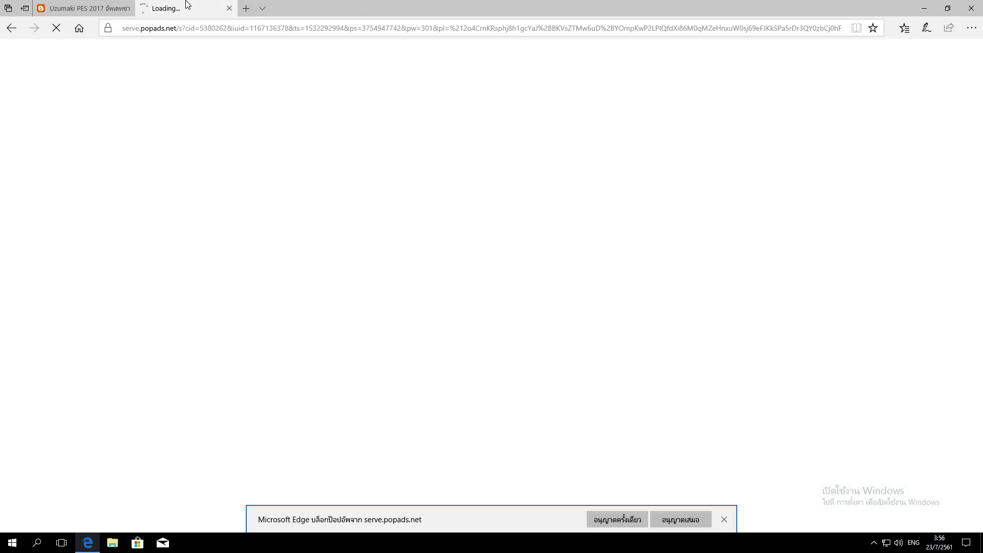
{"action": "left_click", "coordinate": [3, 30]}
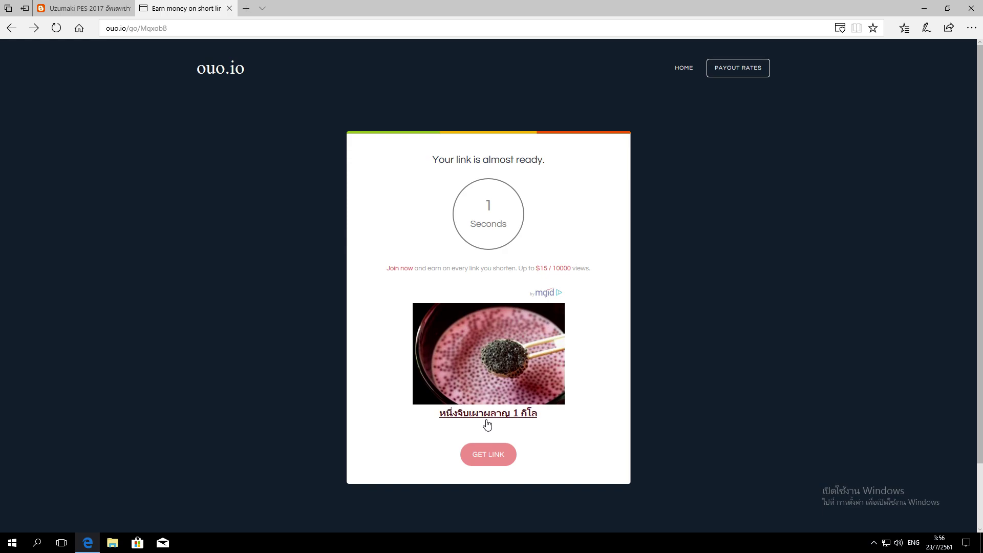
{"action": "left_click", "coordinate": [489, 460]}
Close the Download Java ad tab and the MediaFire tab, and minimize the browser to show the desktop.
{"action": "left_click", "coordinate": [193, 10]}
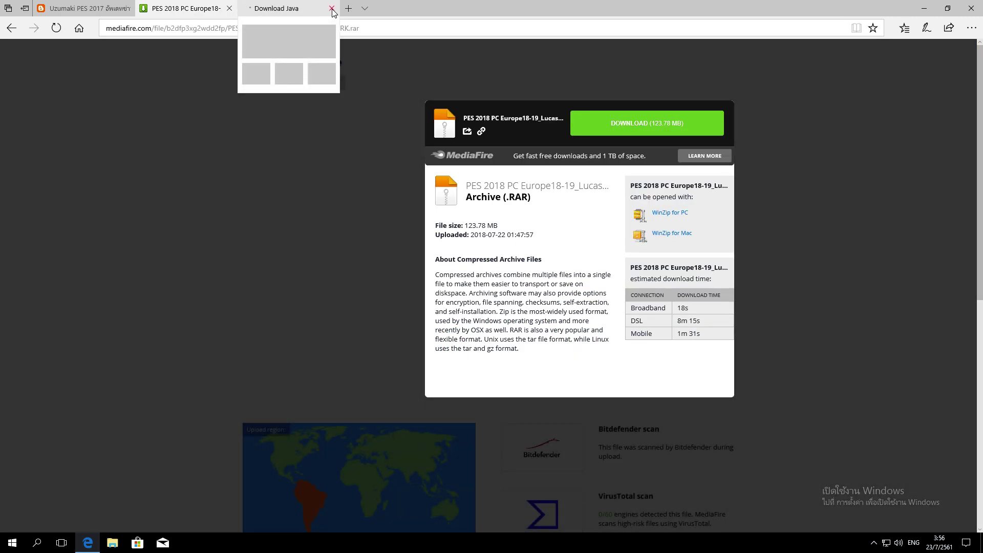
{"action": "left_click", "coordinate": [332, 9]}
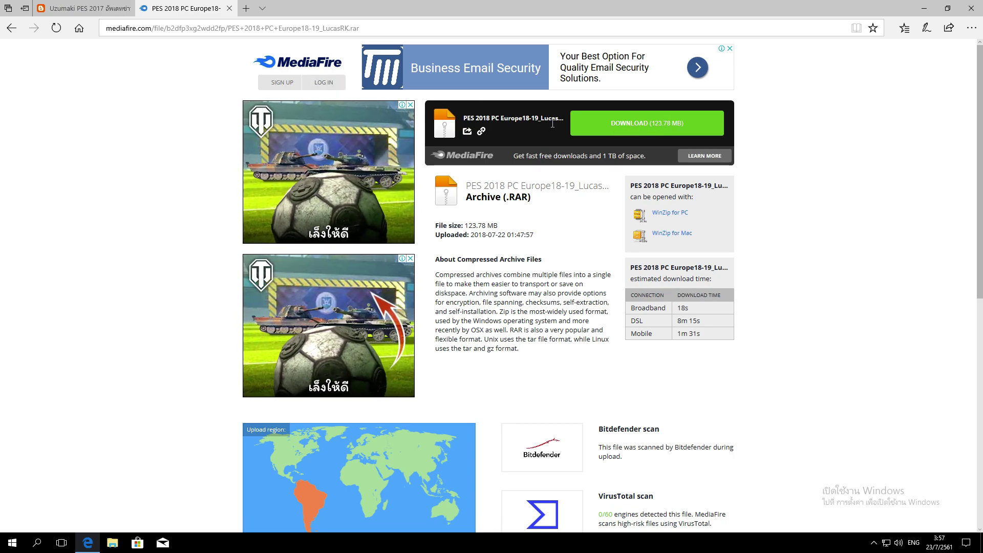
{"action": "left_click", "coordinate": [229, 9]}
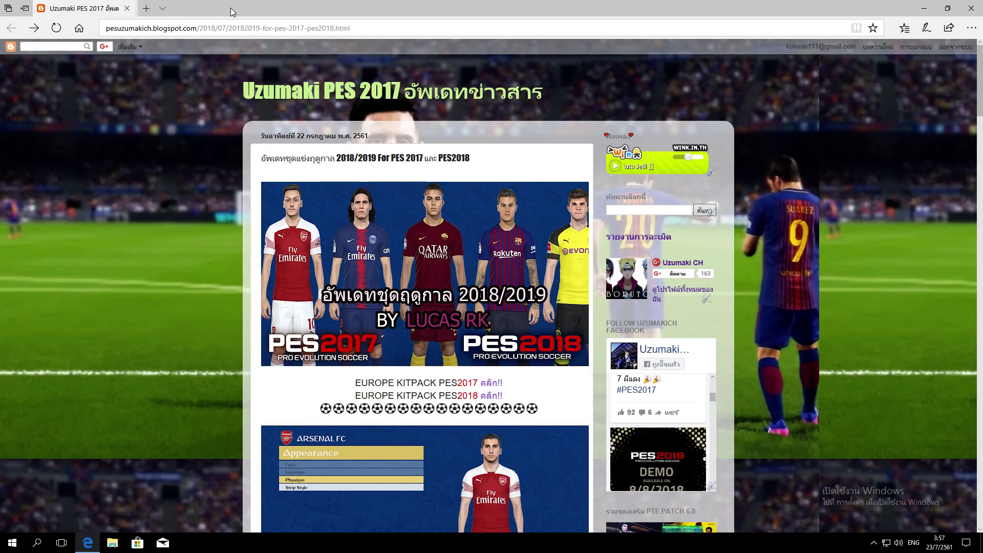
{"action": "left_click", "coordinate": [924, 9]}
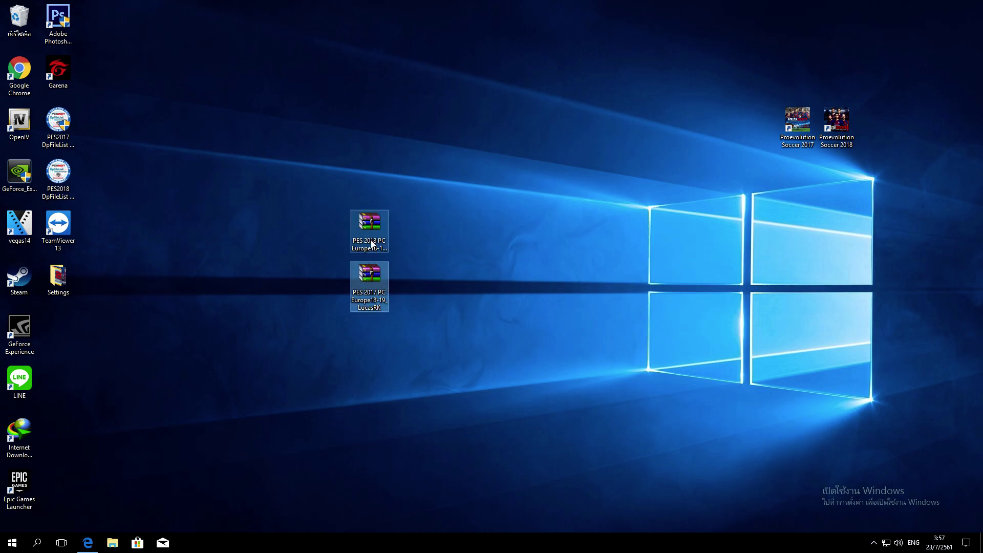
Extract the PES 2018 PC Europe18-19 archive directly onto the desktop and place its two LucasRK files side by side next to the archives.
{"action": "right_click", "coordinate": [370, 227]}
{"action": "left_click", "coordinate": [404, 269]}
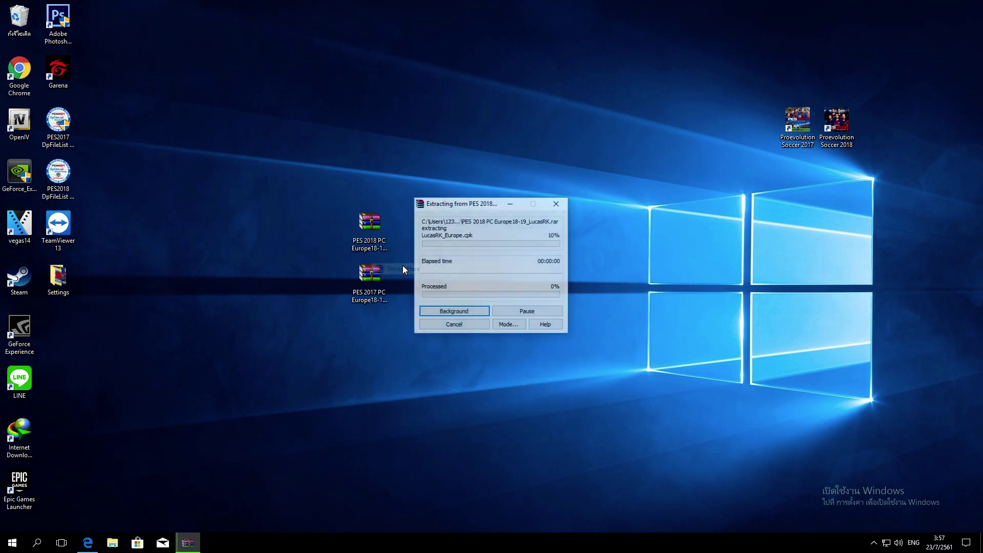
{"action": "left_click_drag", "start_coordinate": [72, 329], "coordinate": [461, 226]}
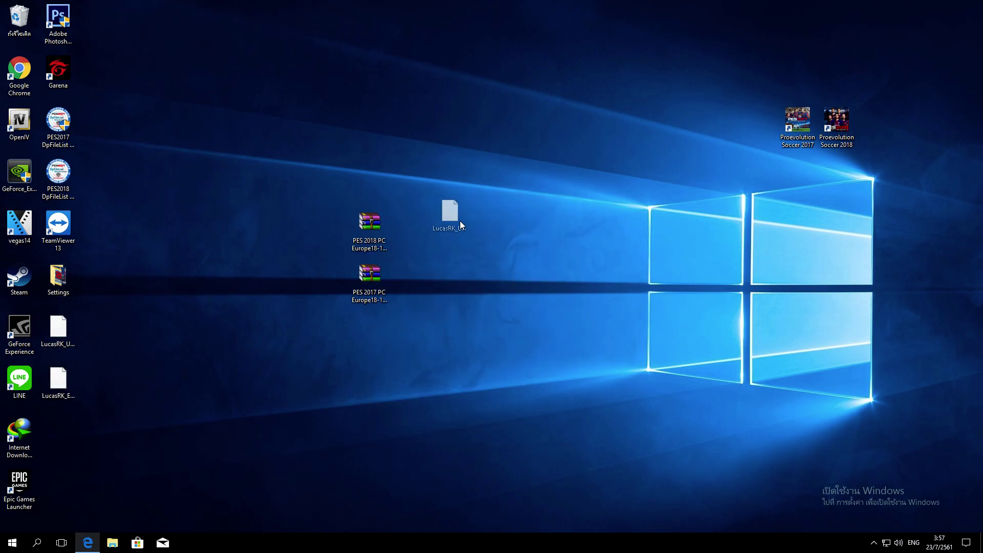
{"action": "left_click_drag", "start_coordinate": [79, 383], "coordinate": [565, 228]}
{"action": "left_click_drag", "start_coordinate": [499, 234], "coordinate": [460, 234]}
{"action": "left_click_drag", "start_coordinate": [563, 228], "coordinate": [486, 229]}
Copy both extracted LucasRK files into the download folder of the Pro Evolution Soccer 2018 install location, and close the folder.
{"action": "left_click", "coordinate": [839, 123]}
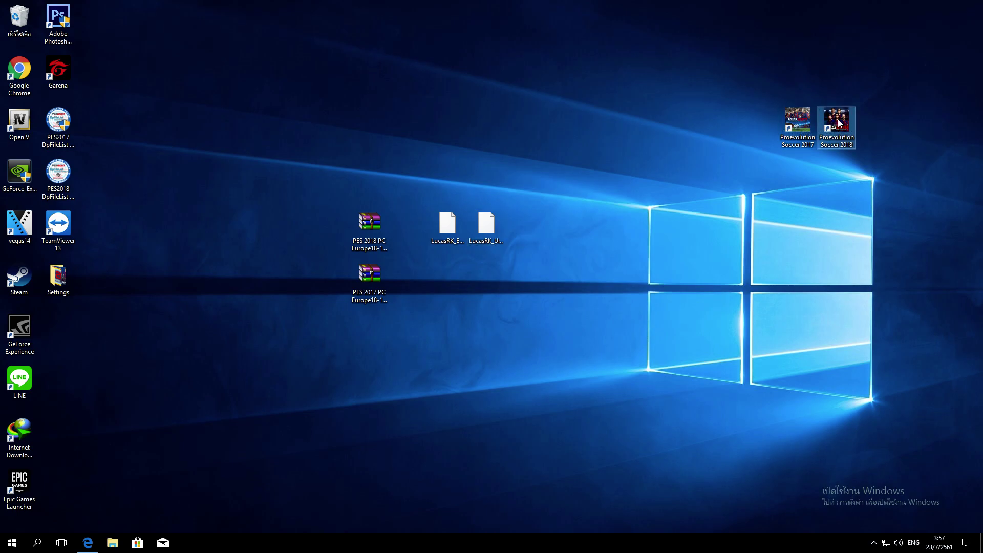
{"action": "right_click", "coordinate": [839, 123]}
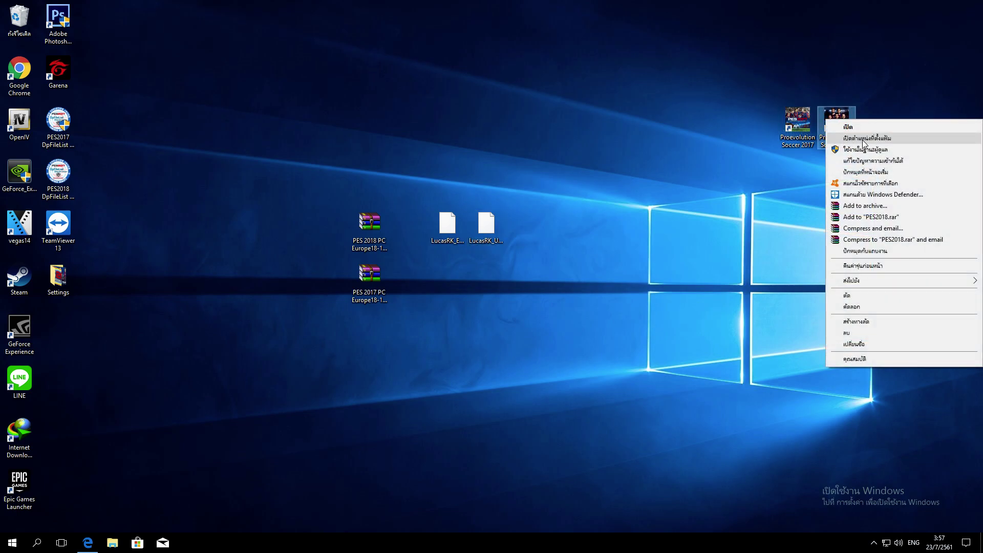
{"action": "left_click", "coordinate": [864, 138]}
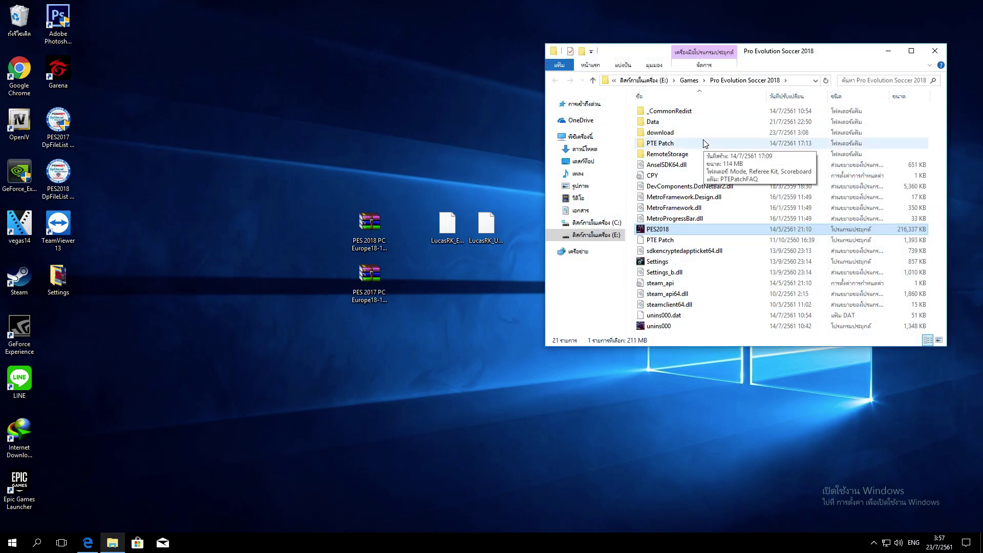
{"action": "double_click", "coordinate": [703, 135]}
{"action": "left_click_drag", "start_coordinate": [415, 179], "coordinate": [737, 234]}
{"action": "left_click", "coordinate": [474, 190]}
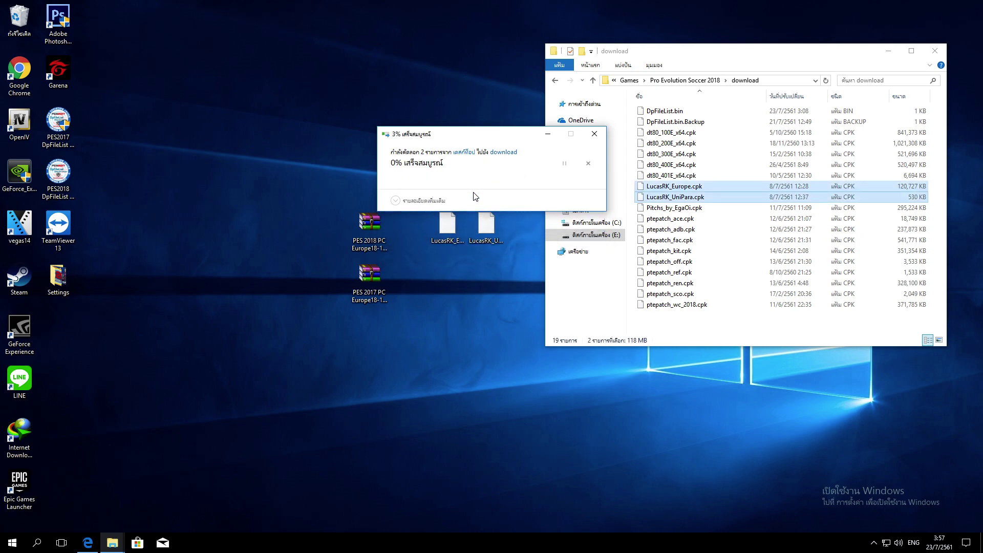
{"action": "left_click", "coordinate": [935, 55]}
Extract the PES 2017 PC Europe18-19_LucasRK archive into a folder of the same name and place that folder beside the archive.
{"action": "left_click", "coordinate": [369, 279]}
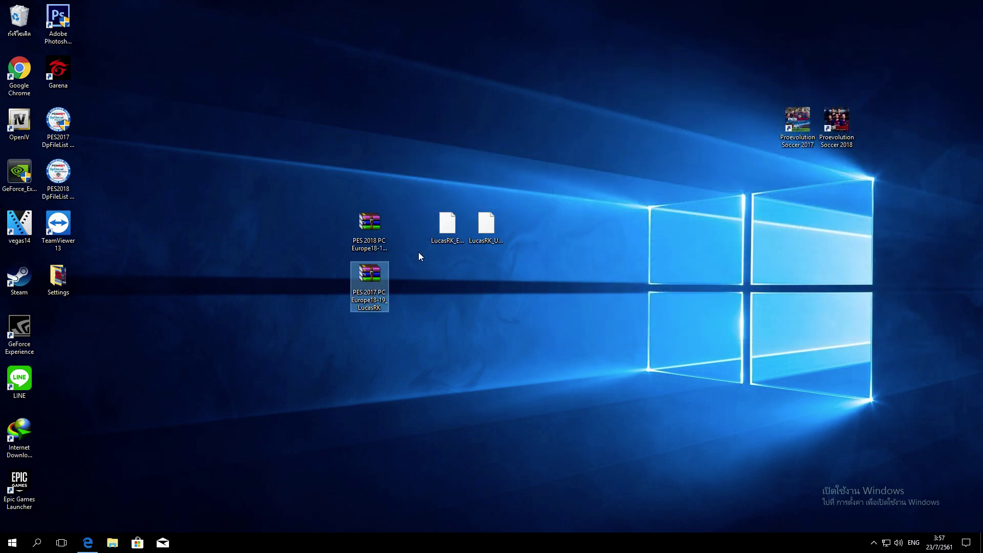
{"action": "right_click", "coordinate": [371, 295]}
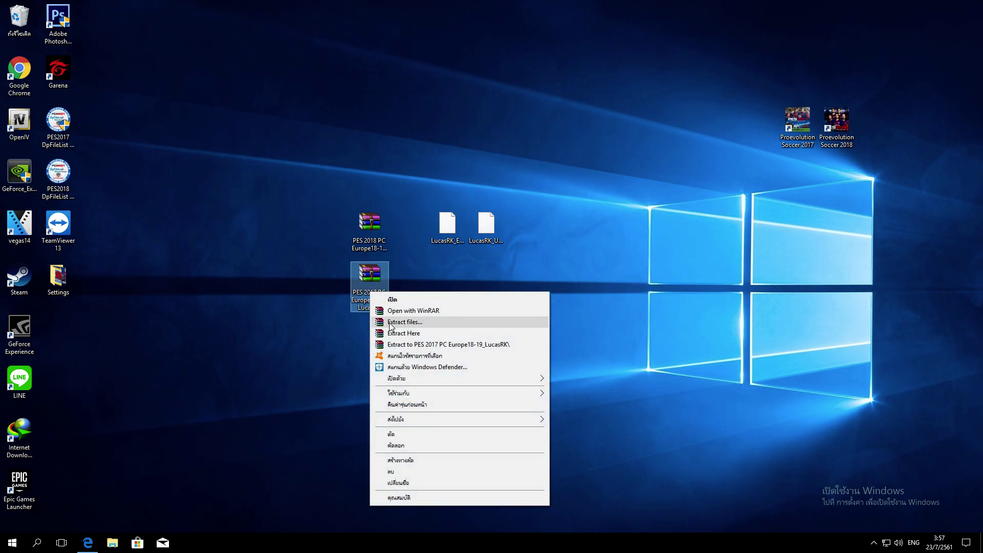
{"action": "left_click", "coordinate": [391, 345]}
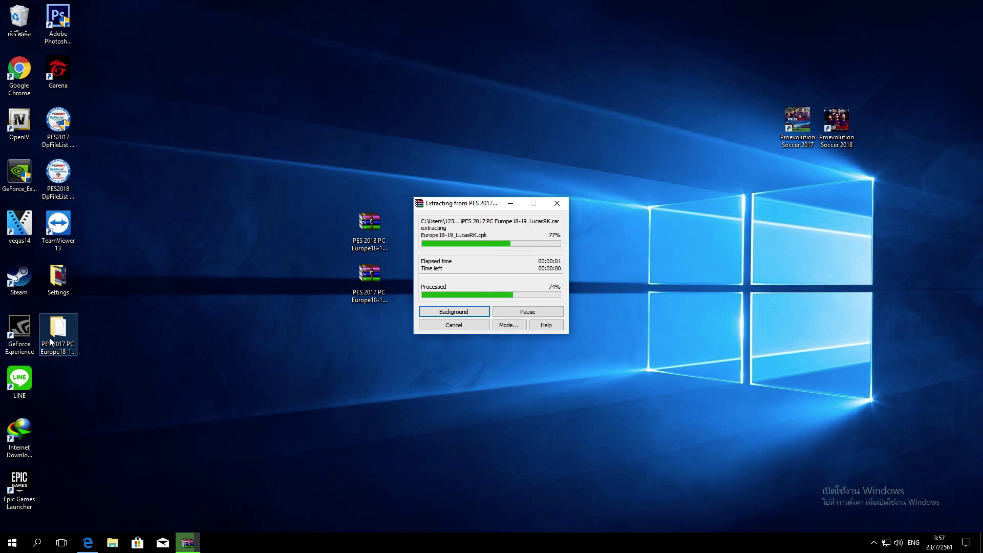
{"action": "left_click_drag", "start_coordinate": [50, 340], "coordinate": [446, 282]}
{"action": "left_click", "coordinate": [429, 236]}
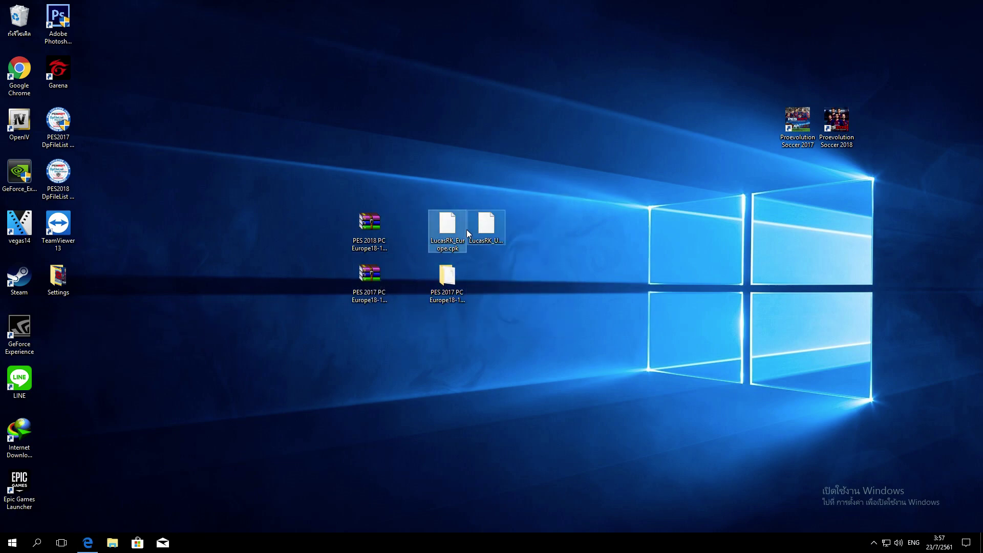
Launch PES2018 DpFileList Generator 1.1, allow it to make changes, and move its window clear of the desktop files.
{"action": "double_click", "coordinate": [52, 179]}
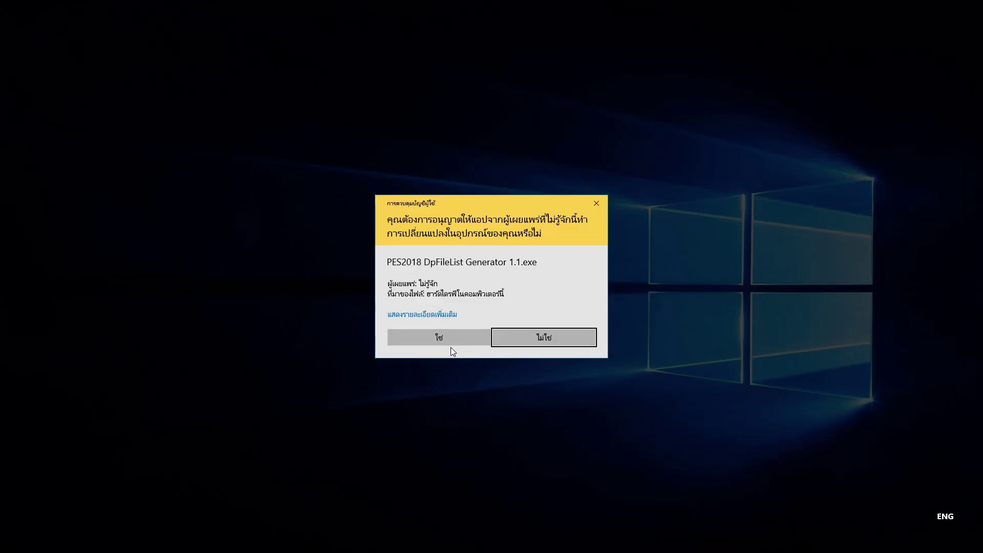
{"action": "left_click", "coordinate": [450, 338]}
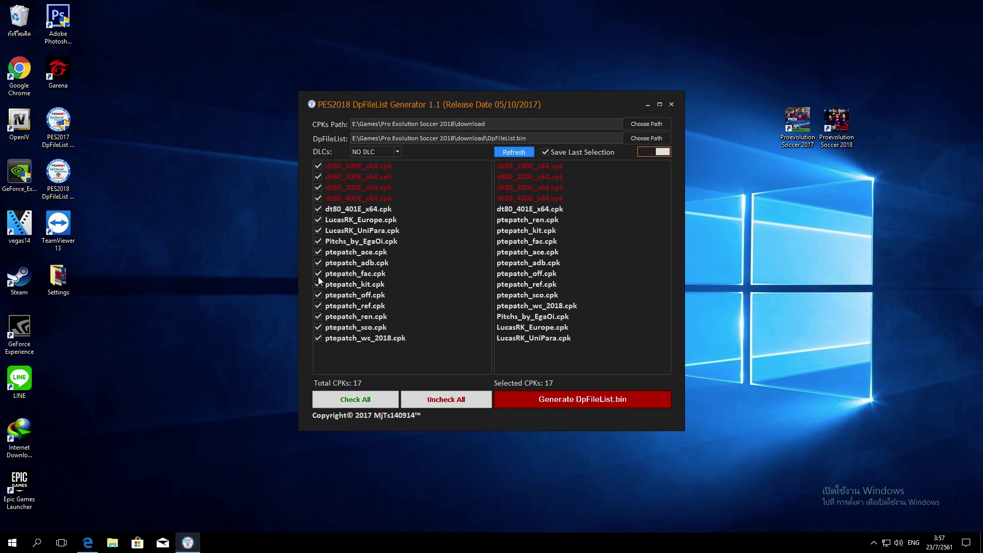
{"action": "left_click_drag", "start_coordinate": [420, 112], "coordinate": [606, 32]}
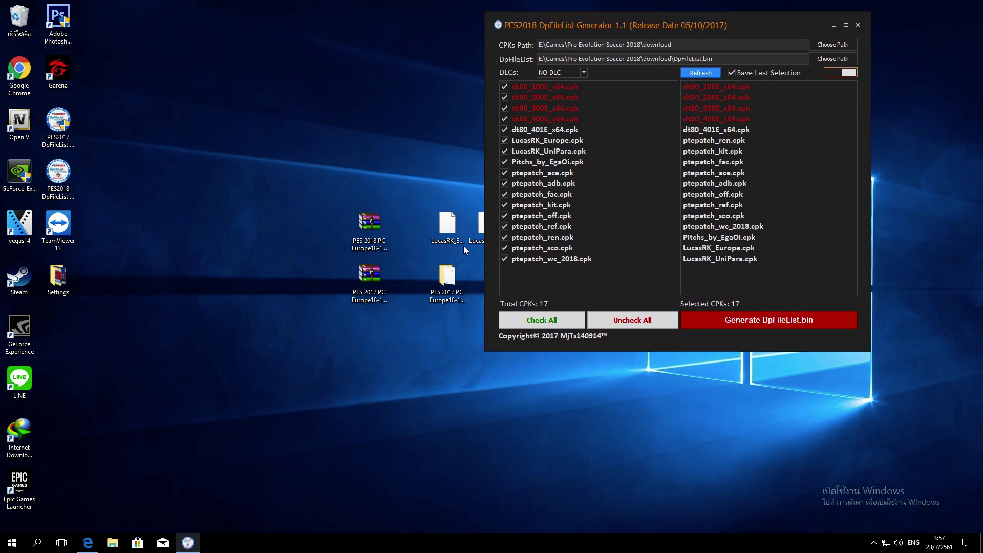
Uncheck LucasRK_Europe.cpk and LucasRK_UniPara.cpk, and recheck them with Europe before UniPara at the end of the selected list.
{"action": "left_click", "coordinate": [524, 141]}
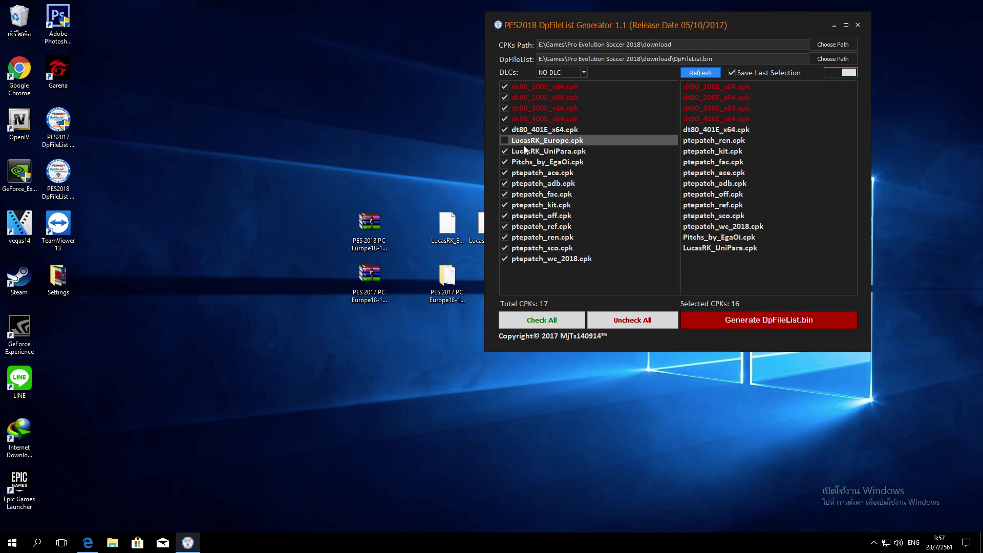
{"action": "left_click", "coordinate": [528, 152]}
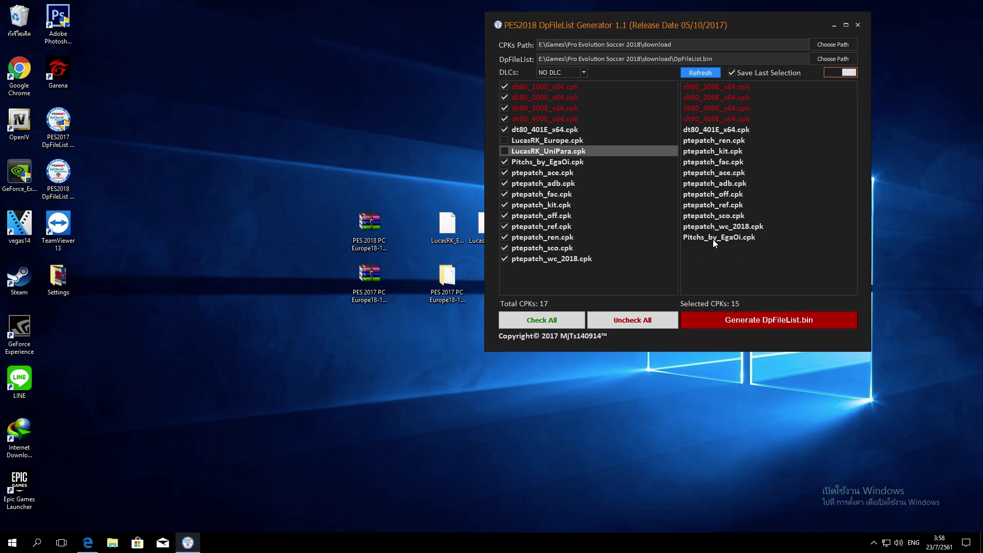
{"action": "left_click", "coordinate": [558, 140]}
{"action": "left_click", "coordinate": [557, 150]}
{"action": "left_click", "coordinate": [555, 143]}
{"action": "left_click", "coordinate": [556, 151]}
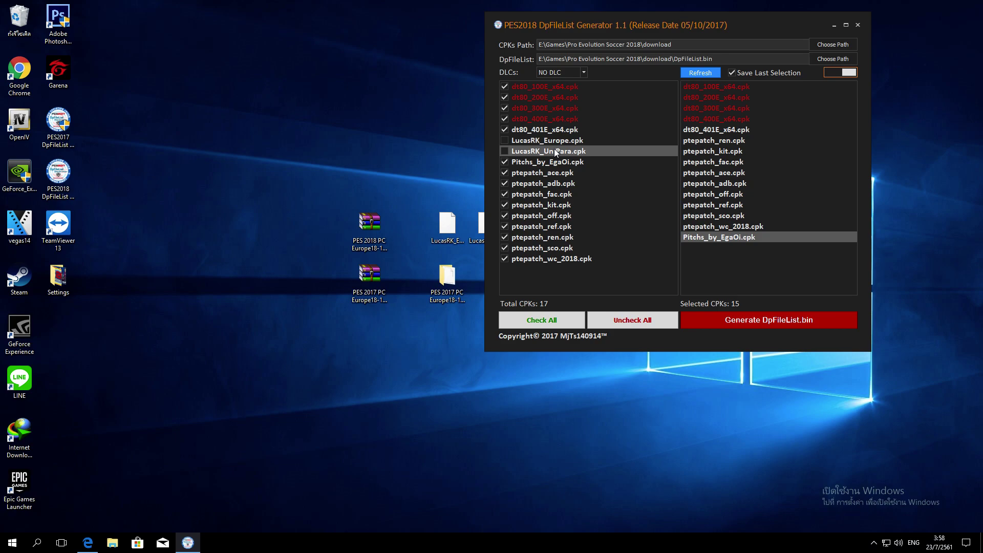
{"action": "left_click", "coordinate": [523, 143]}
{"action": "left_click", "coordinate": [517, 153]}
{"action": "left_click", "coordinate": [523, 152]}
{"action": "left_click", "coordinate": [523, 143]}
{"action": "left_click", "coordinate": [520, 143]}
{"action": "left_click", "coordinate": [520, 152]}
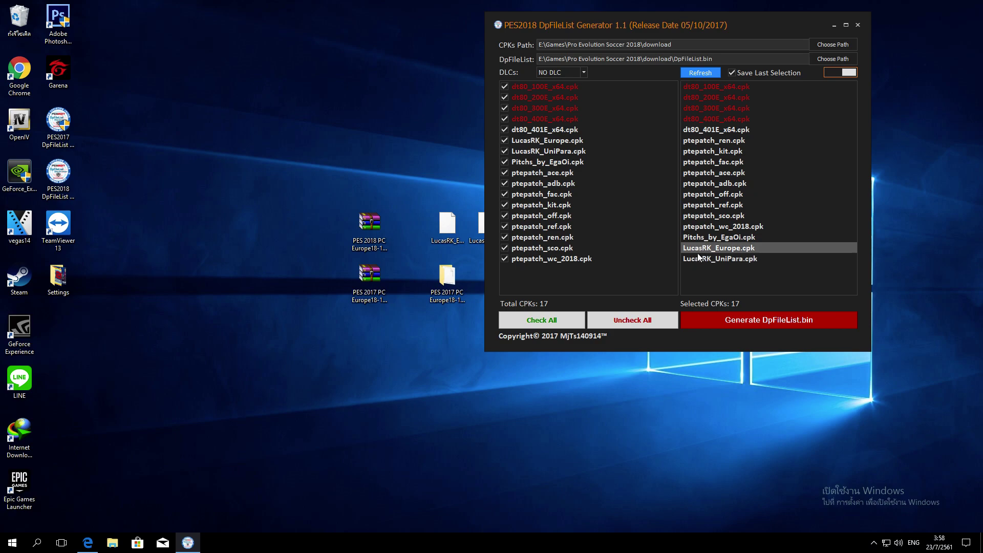
Keep the DLC setting at NO DLC, generate DpFileList.bin for Pro Evolution Soccer 2018, and close the generator.
{"action": "left_click", "coordinate": [577, 73]}
{"action": "left_click", "coordinate": [572, 78]}
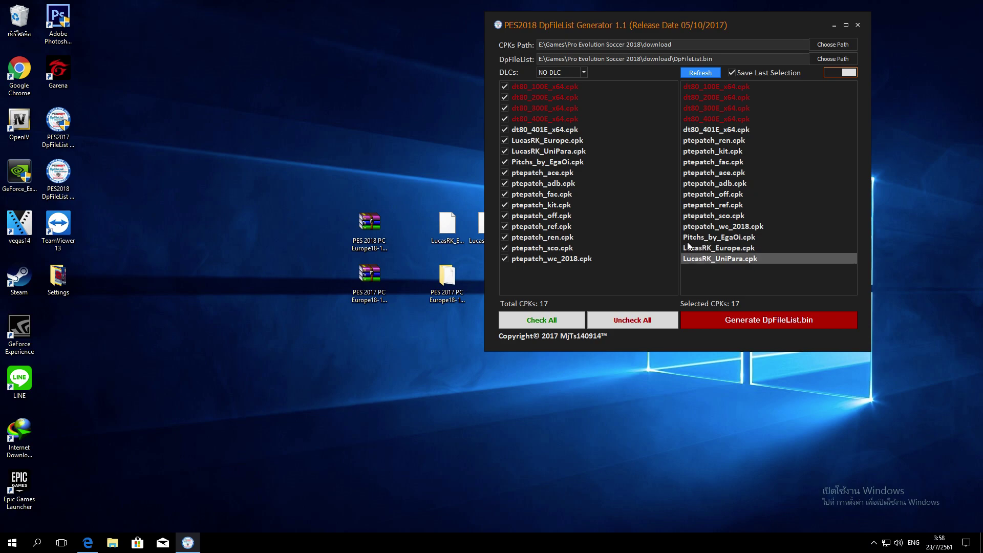
{"action": "left_click", "coordinate": [702, 318]}
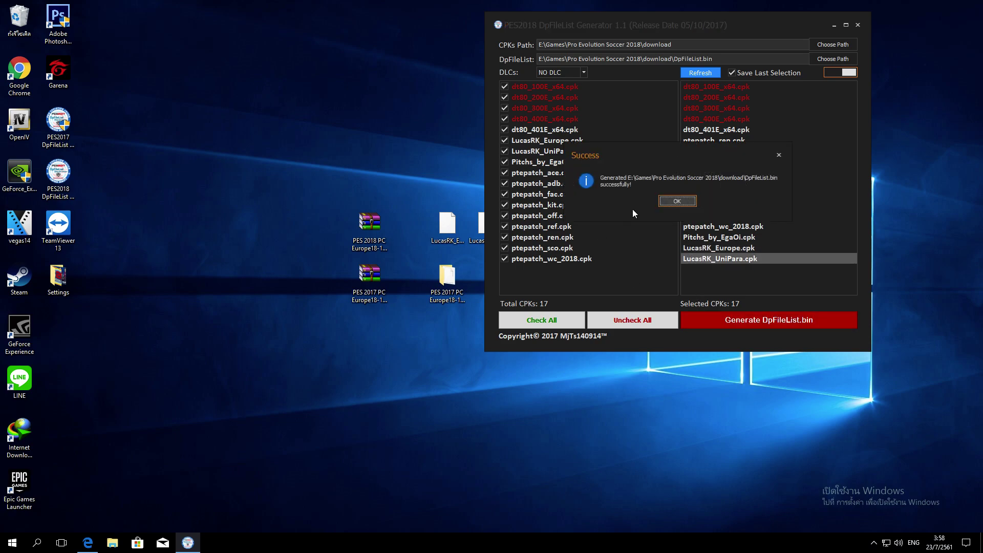
{"action": "left_click", "coordinate": [675, 201]}
{"action": "left_click", "coordinate": [862, 27]}
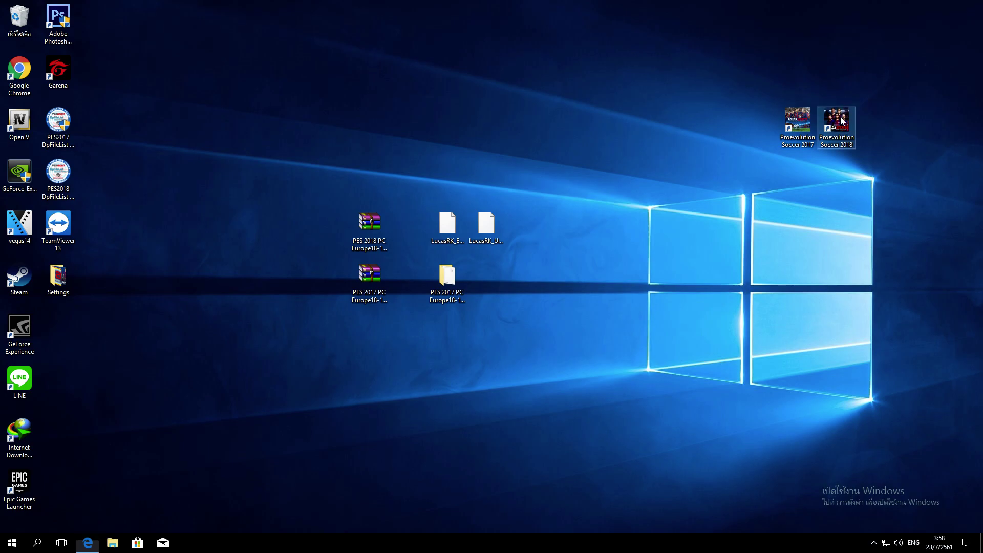
{"action": "right_click", "coordinate": [836, 120]}
{"action": "left_click", "coordinate": [623, 224]}
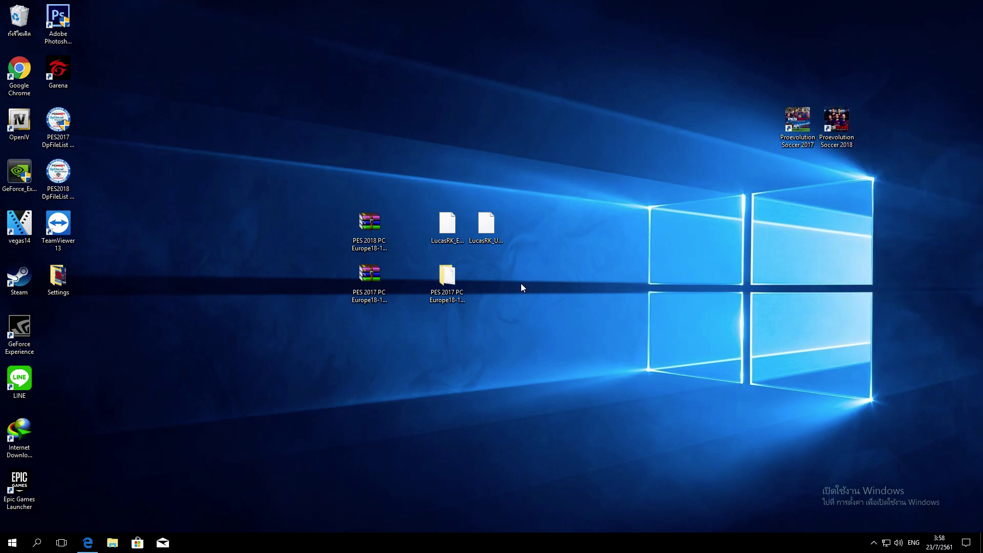
Try to copy Europe18-19_LucasRK.cpk from the extracted folder into the Pro Evolution Soccer 2017 download folder, and close both folder windows.
{"action": "double_click", "coordinate": [443, 299]}
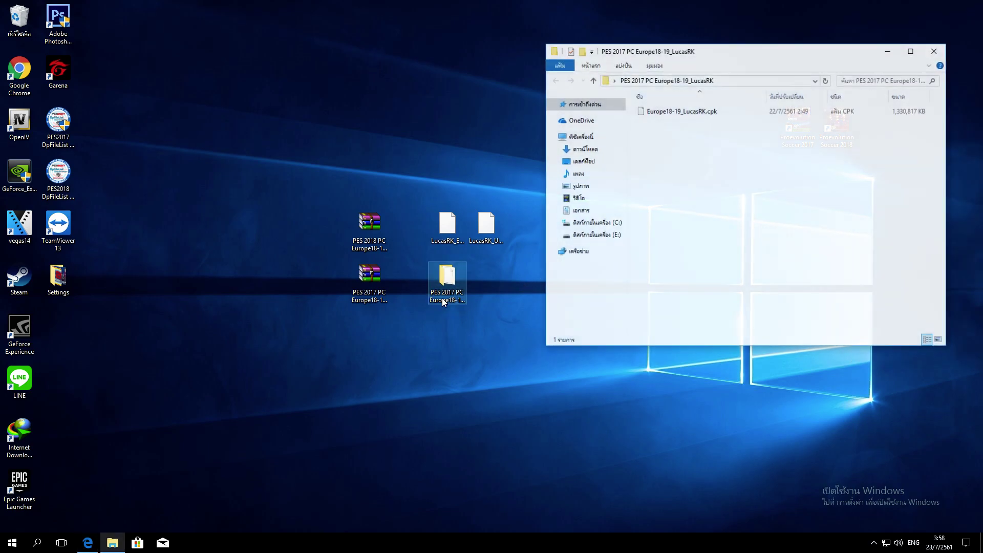
{"action": "left_click_drag", "start_coordinate": [767, 58], "coordinate": [493, 57]}
{"action": "right_click", "coordinate": [791, 143]}
{"action": "left_click", "coordinate": [799, 162]}
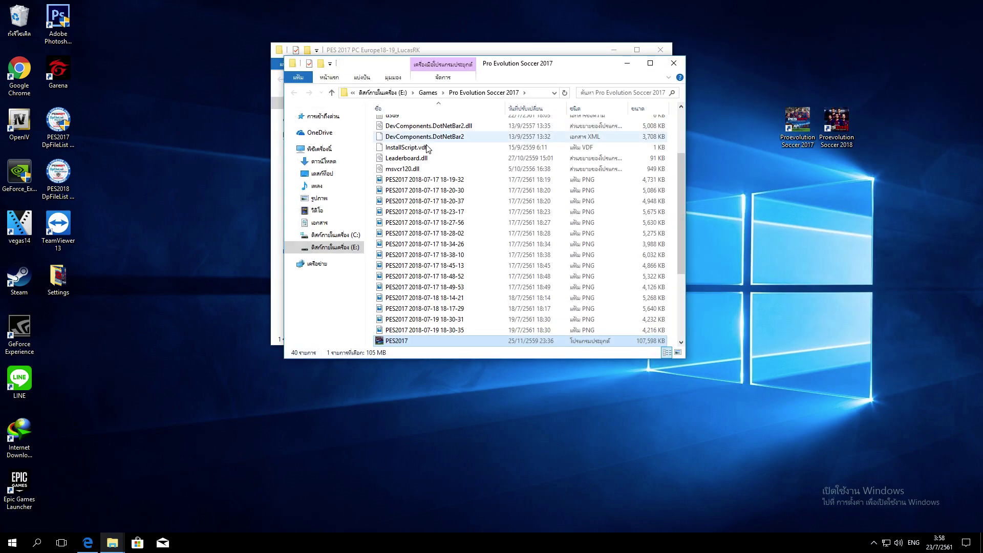
{"action": "left_click_drag", "start_coordinate": [425, 62], "coordinate": [692, 150]}
{"action": "left_click_drag", "start_coordinate": [467, 113], "coordinate": [483, 182]}
{"action": "left_click", "coordinate": [941, 150]}
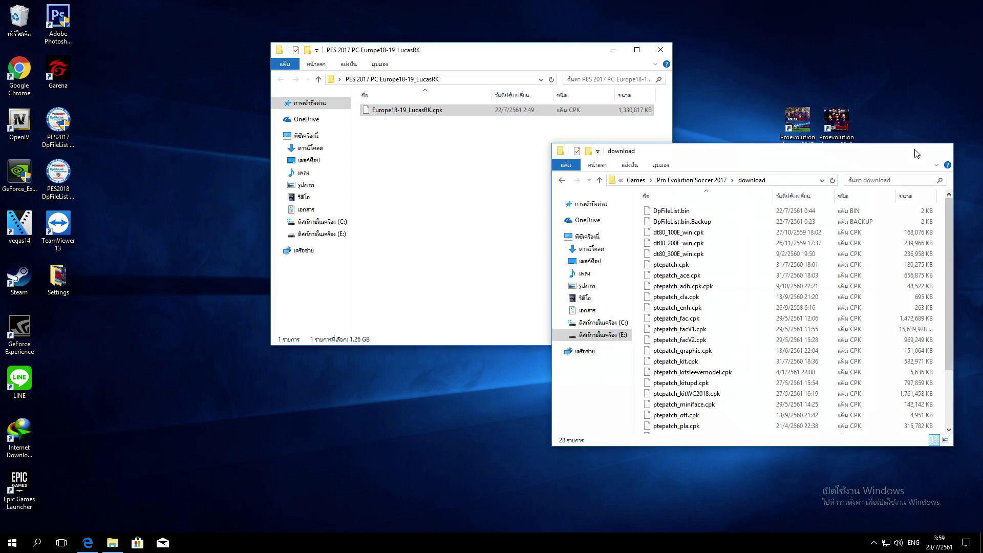
{"action": "left_click", "coordinate": [660, 50]}
Launch PES2017 DpFileList Generator 1.5, allow it to make changes, and bring its window to the front.
{"action": "double_click", "coordinate": [57, 146]}
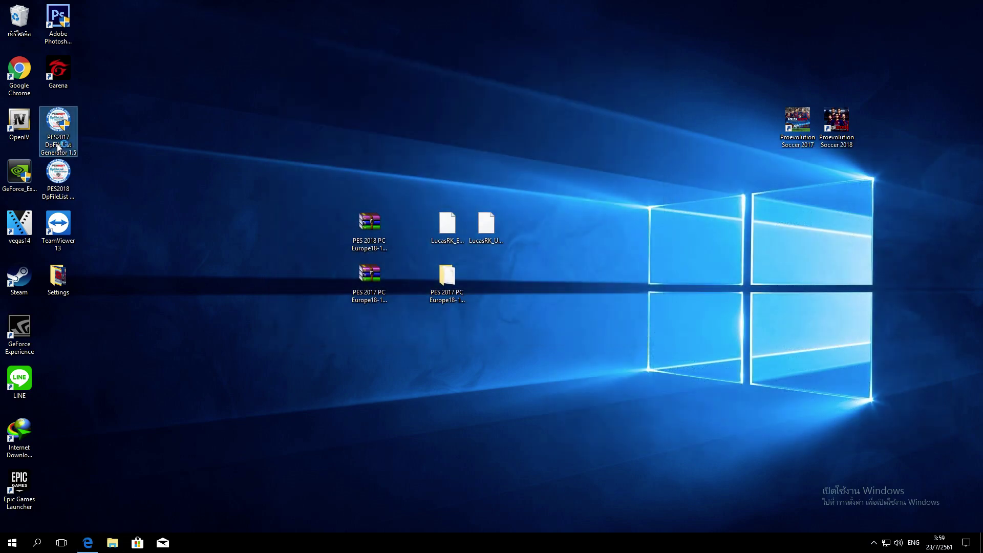
{"action": "left_click", "coordinate": [430, 338]}
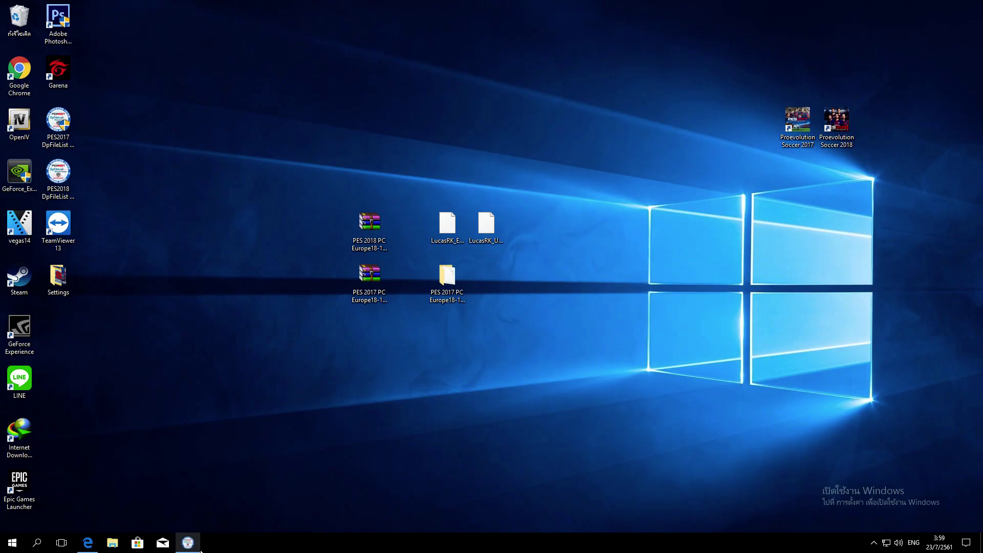
{"action": "left_click", "coordinate": [203, 513]}
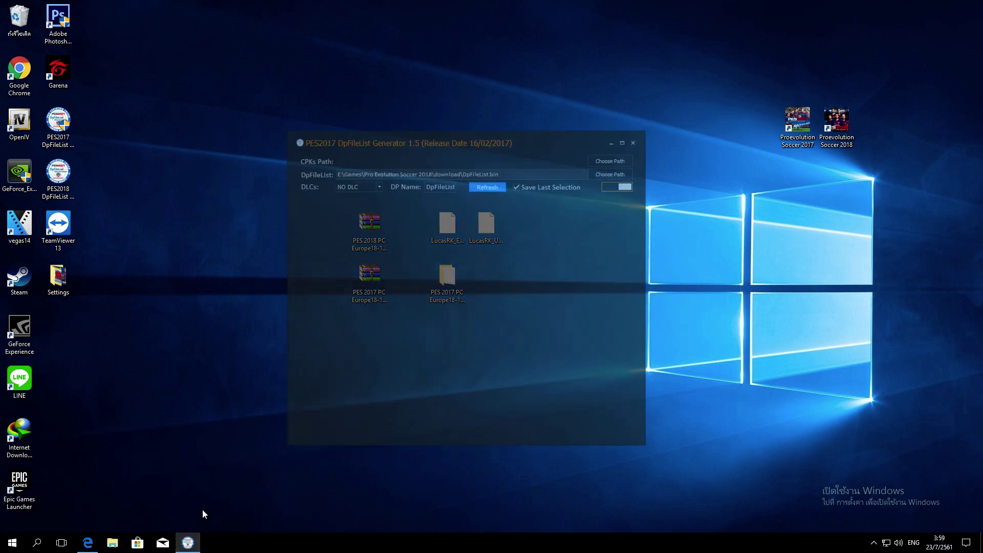
Set the CPKs path to E:\Games\Pro Evolution Soccer 2017\download.
{"action": "left_click", "coordinate": [638, 124]}
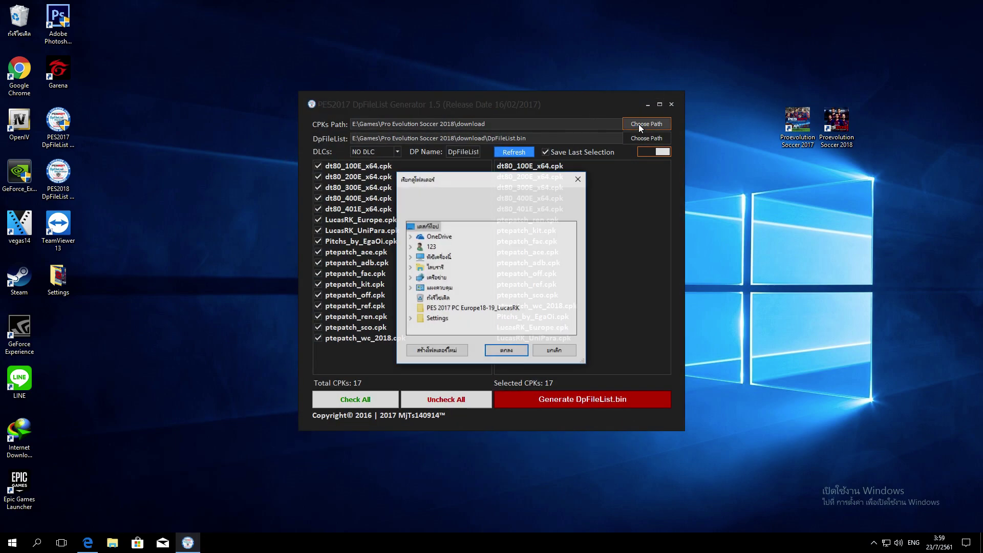
{"action": "double_click", "coordinate": [435, 257]}
{"action": "double_click", "coordinate": [460, 328]}
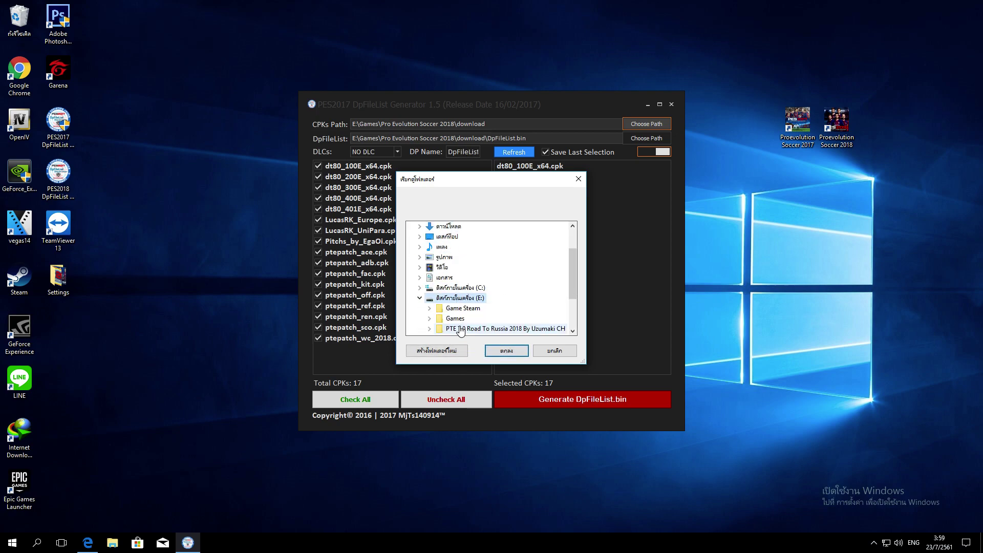
{"action": "double_click", "coordinate": [461, 328]}
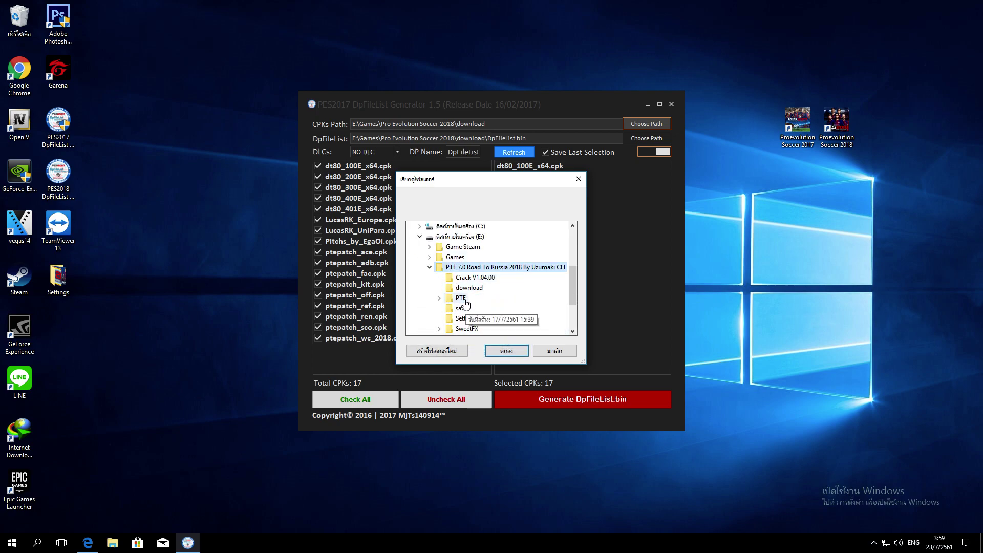
{"action": "double_click", "coordinate": [457, 257]}
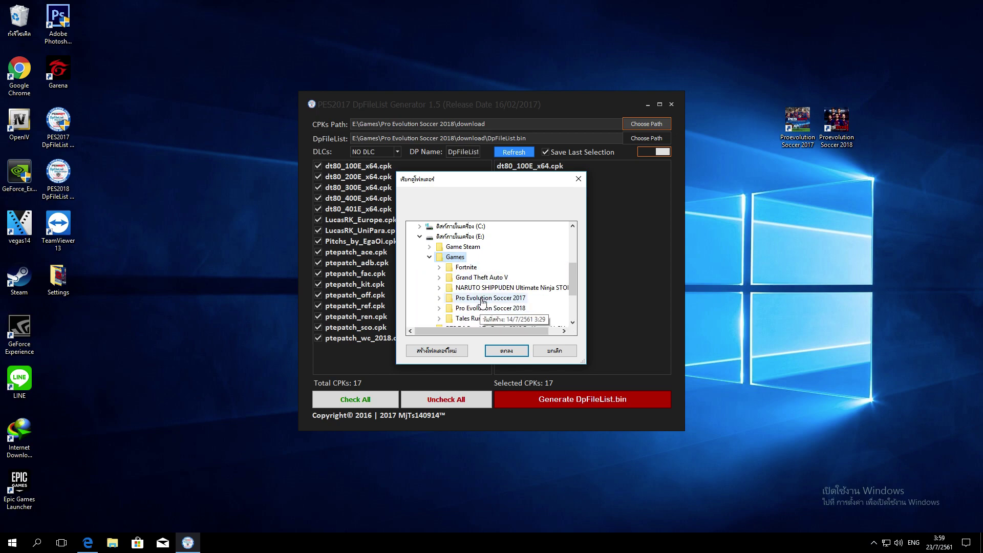
{"action": "double_click", "coordinate": [481, 298]}
{"action": "left_click", "coordinate": [479, 298]}
{"action": "left_click", "coordinate": [494, 351]}
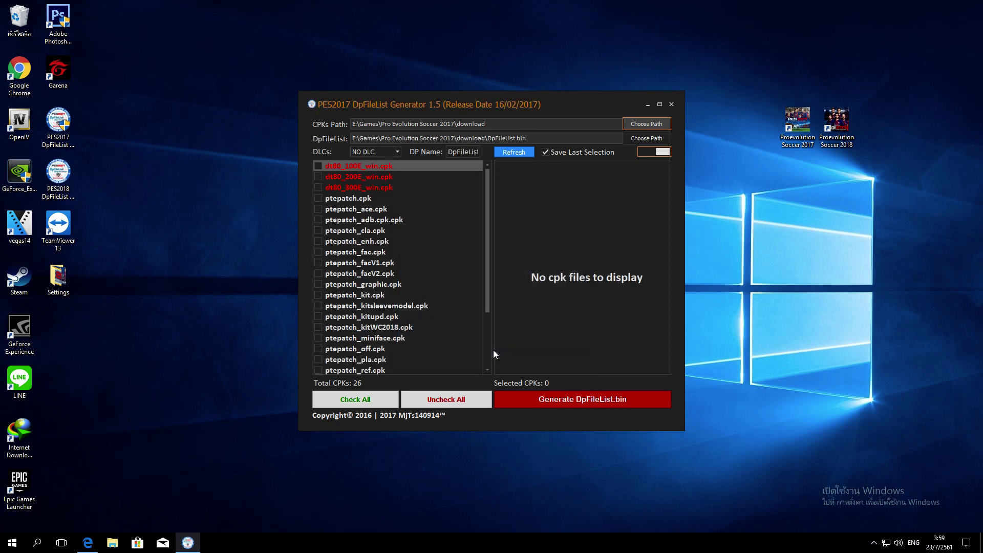
Check the three dt80 CPK files, ptepatch.cpk, and the ptepatch_ace, ptepatch_adb, ptepatch_cla, ptepatch_enh and ptepatch_fac files.
{"action": "left_click", "coordinate": [328, 167]}
{"action": "left_click", "coordinate": [327, 176]}
{"action": "left_click", "coordinate": [328, 187]}
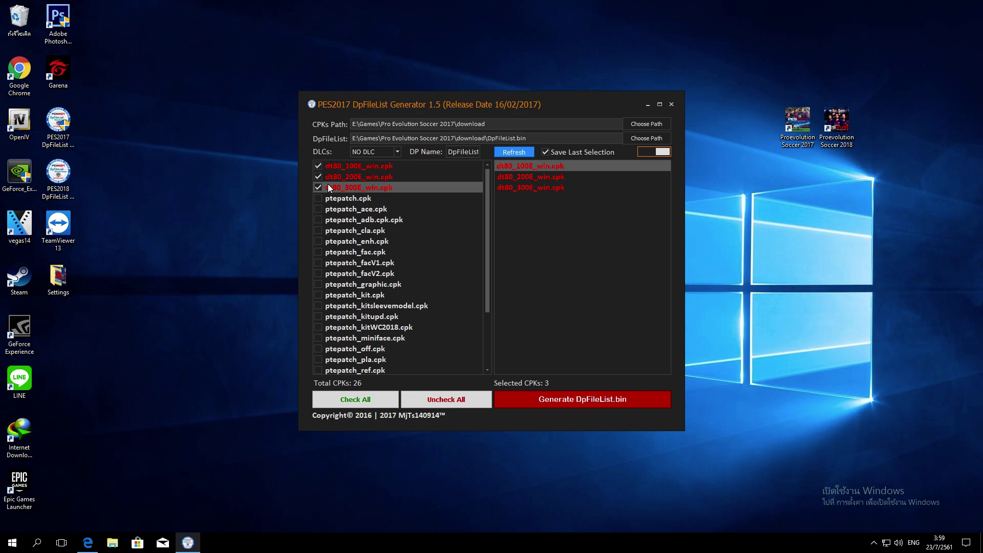
{"action": "left_click", "coordinate": [332, 199]}
{"action": "left_click", "coordinate": [333, 220]}
{"action": "left_click", "coordinate": [327, 218]}
{"action": "left_click", "coordinate": [320, 210]}
{"action": "left_click", "coordinate": [321, 221]}
{"action": "left_click", "coordinate": [321, 231]}
{"action": "left_click", "coordinate": [320, 241]}
{"action": "left_click", "coordinate": [319, 252]}
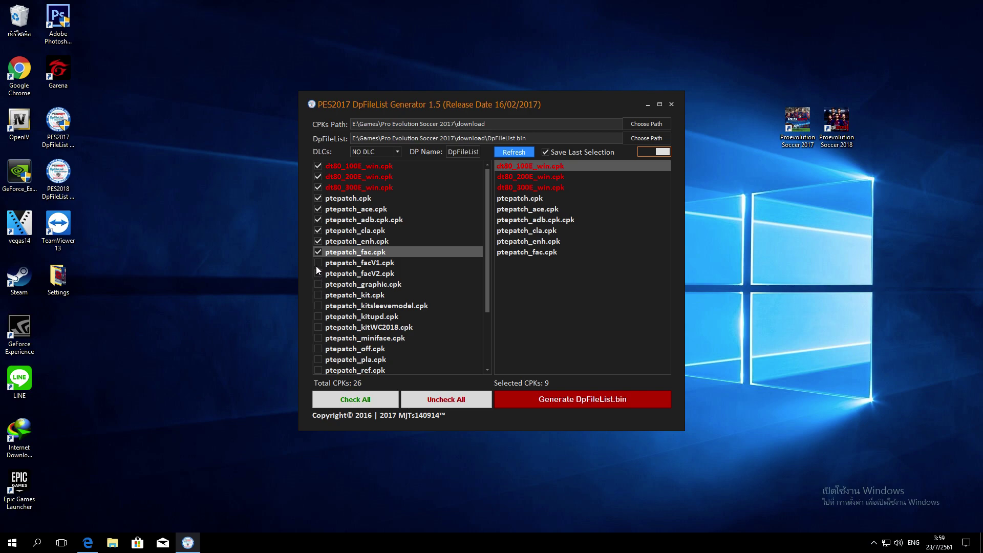
Check ptepatch_facV1.cpk, ptepatch_facV2.cpk, ptepatch_graphic.cpk and ptepatch_kit.cpk in the CPK list.
{"action": "left_click", "coordinate": [316, 263]}
{"action": "left_click", "coordinate": [317, 273]}
{"action": "left_click", "coordinate": [320, 288]}
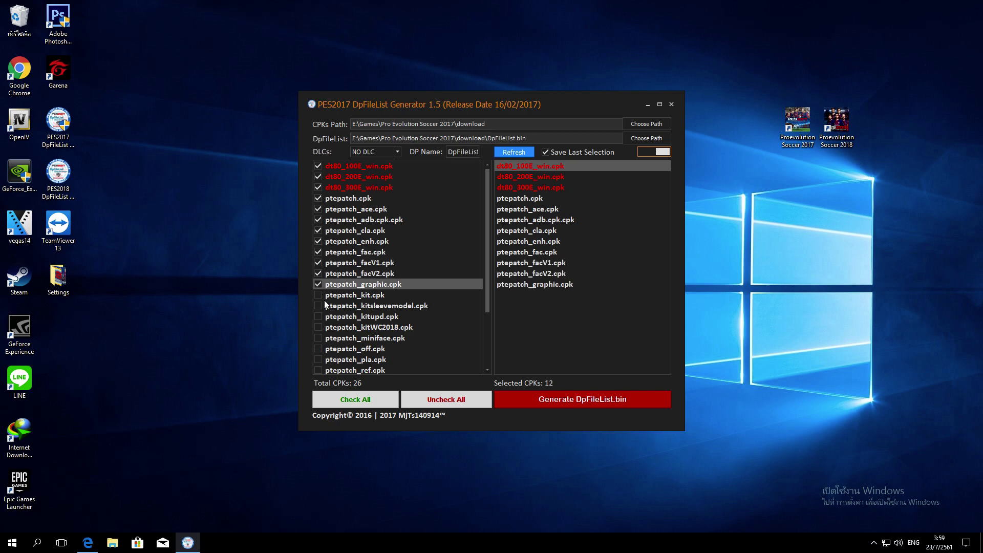
{"action": "left_click", "coordinate": [318, 295]}
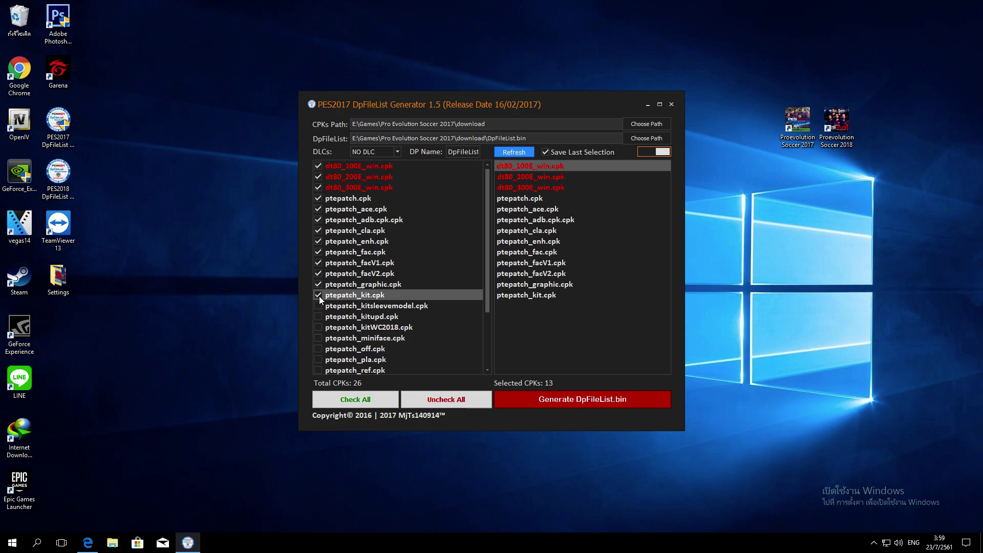
Add ptepatch_off, ptepatch_pla, ptepatch_ref, ptepatch_sco, ptepatch_sta and ptepatch_upd to the selected CPK files.
{"action": "scroll", "coordinate": [319, 296], "scroll_direction": "down", "scroll_amount": 2}
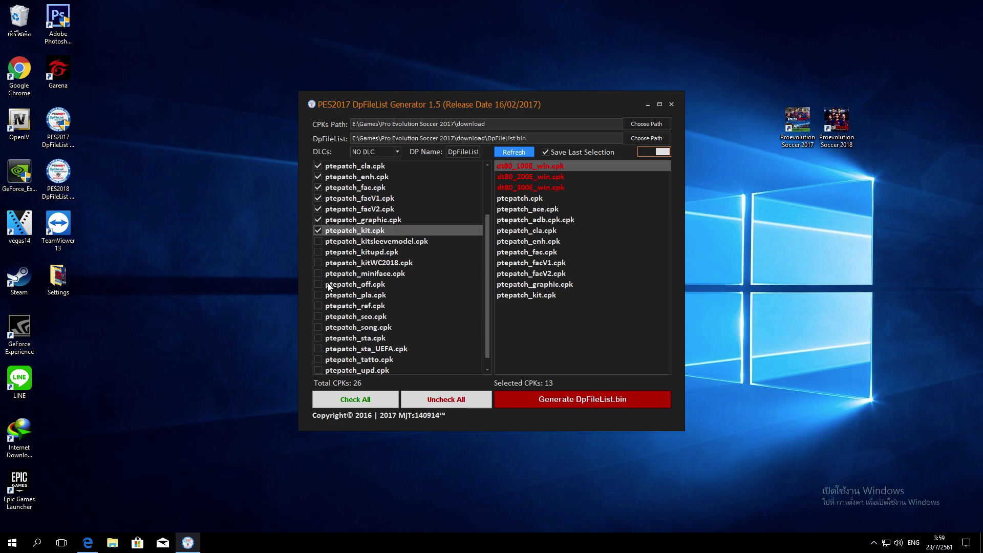
{"action": "left_click", "coordinate": [319, 284]}
{"action": "left_click", "coordinate": [327, 294]}
{"action": "left_click", "coordinate": [324, 305]}
{"action": "left_click", "coordinate": [322, 316]}
{"action": "left_click", "coordinate": [321, 336]}
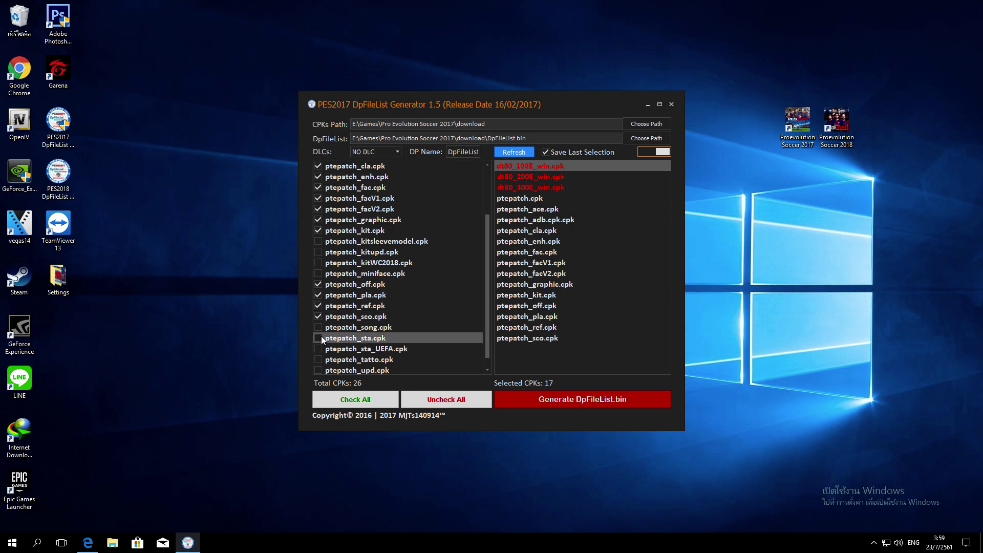
{"action": "scroll", "coordinate": [321, 336], "scroll_direction": "down", "scroll_amount": 1}
{"action": "left_click", "coordinate": [318, 360]}
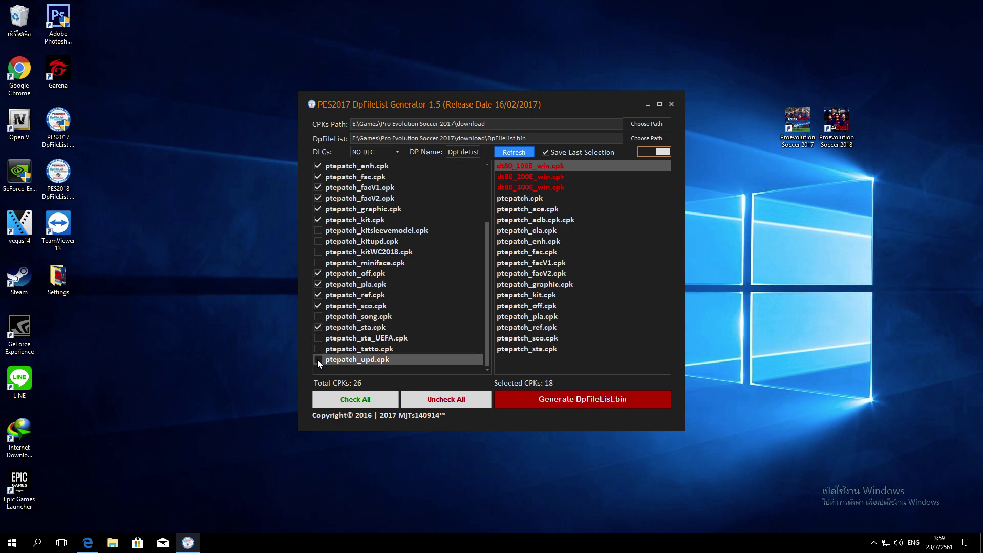
Uncheck ptepatch_facV2.cpk, ptepatch_facV1.cpk and ptepatch_graphic.cpk.
{"action": "scroll", "coordinate": [389, 268], "scroll_direction": "up", "scroll_amount": 3}
{"action": "left_click", "coordinate": [375, 274]}
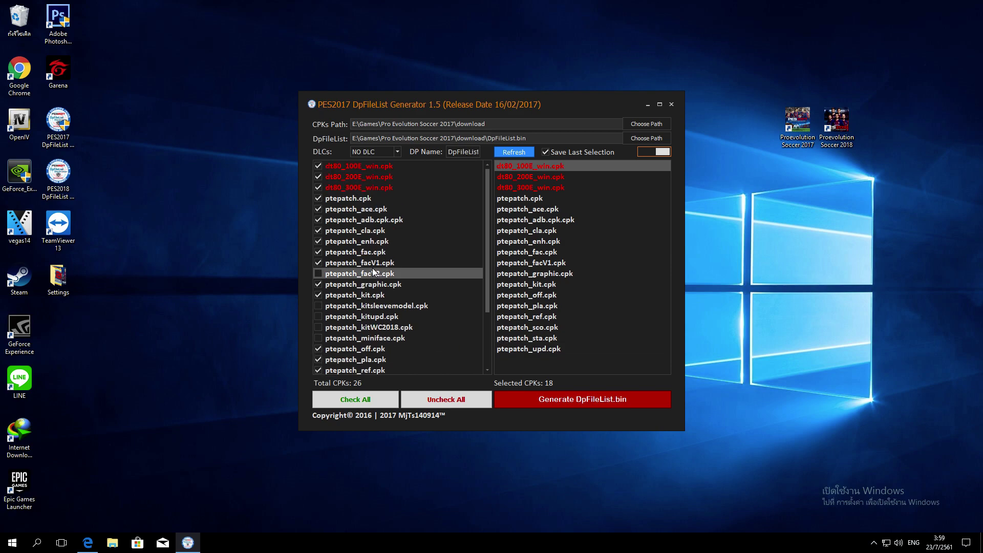
{"action": "left_click", "coordinate": [373, 264]}
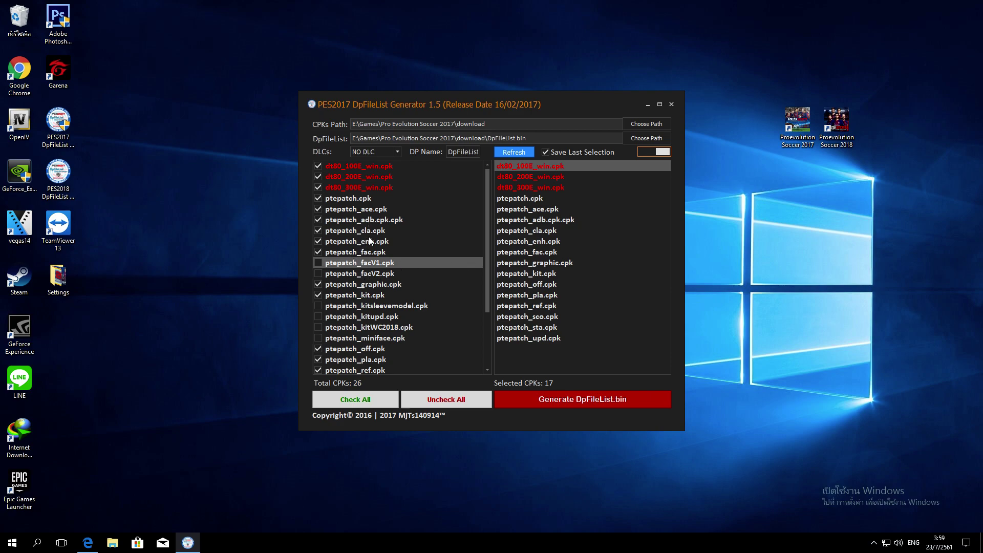
{"action": "left_click", "coordinate": [375, 285]}
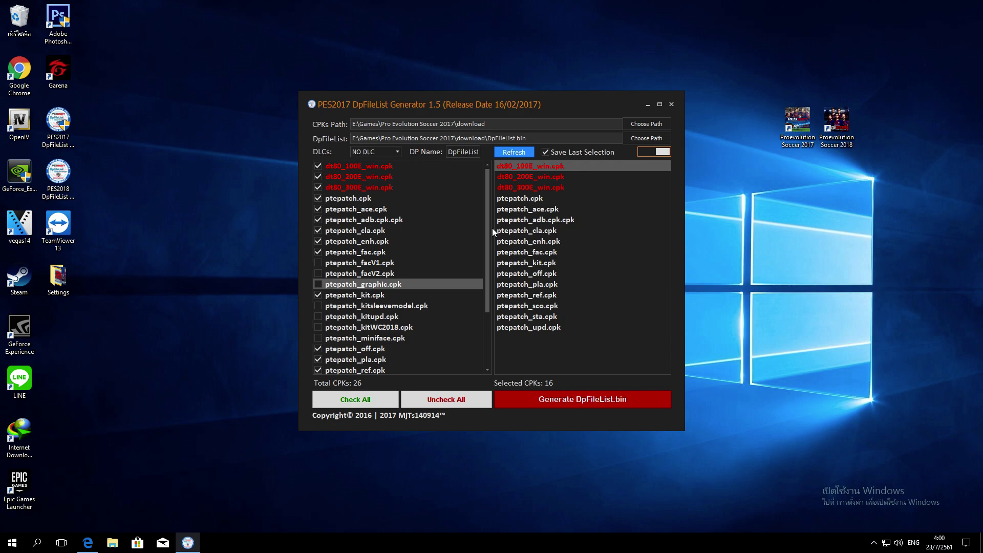
Review the checked CPK files, generate DpFileList.bin for Pro Evolution Soccer 2017, and minimize the generator.
{"action": "scroll", "coordinate": [489, 235], "scroll_direction": "down", "scroll_amount": 3}
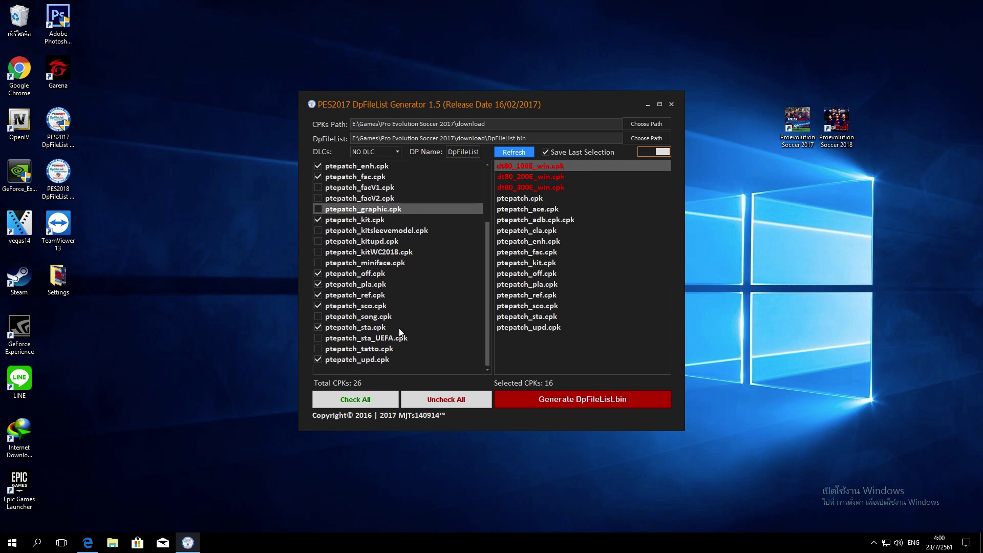
{"action": "scroll", "coordinate": [400, 332], "scroll_direction": "up", "scroll_amount": 3}
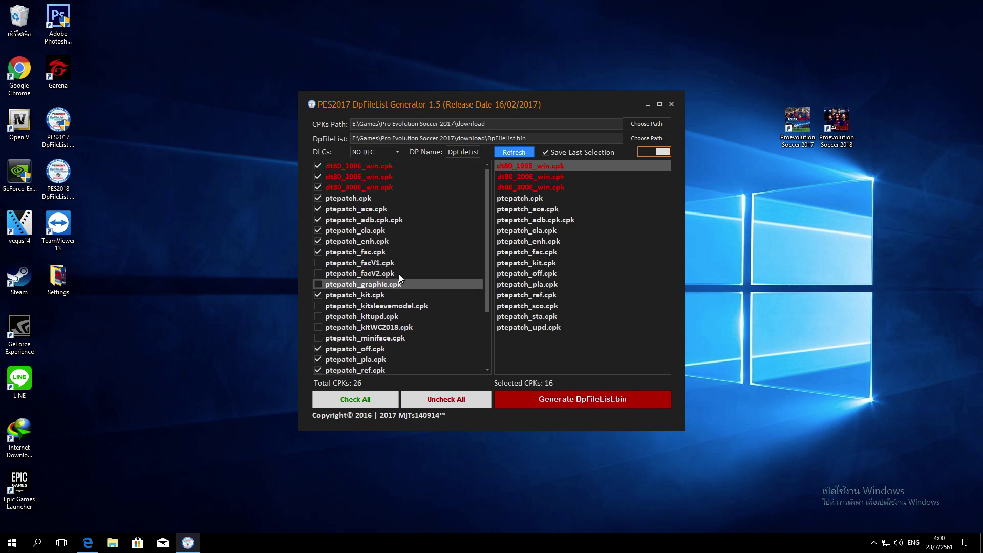
{"action": "scroll", "coordinate": [364, 273], "scroll_direction": "down", "scroll_amount": 1}
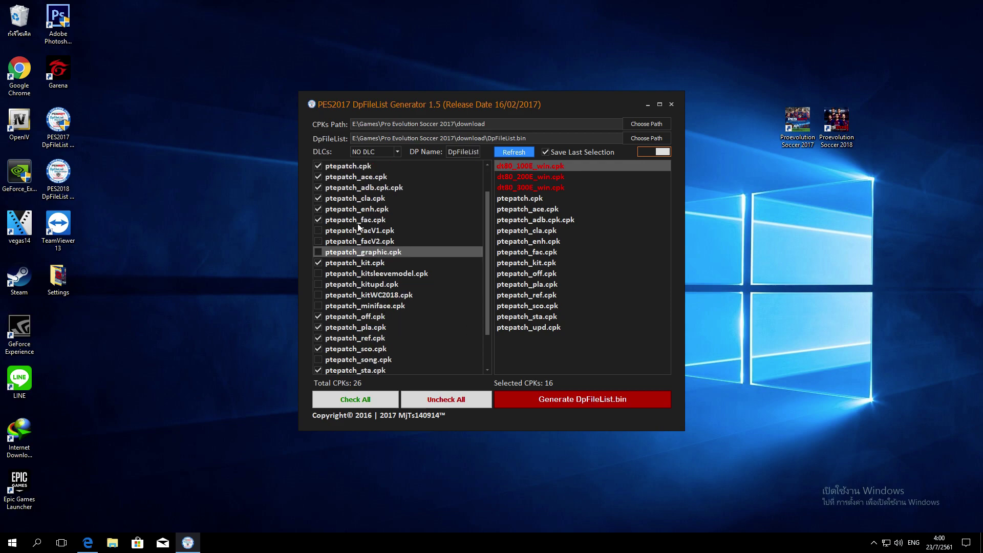
{"action": "scroll", "coordinate": [358, 227], "scroll_direction": "down", "scroll_amount": 2}
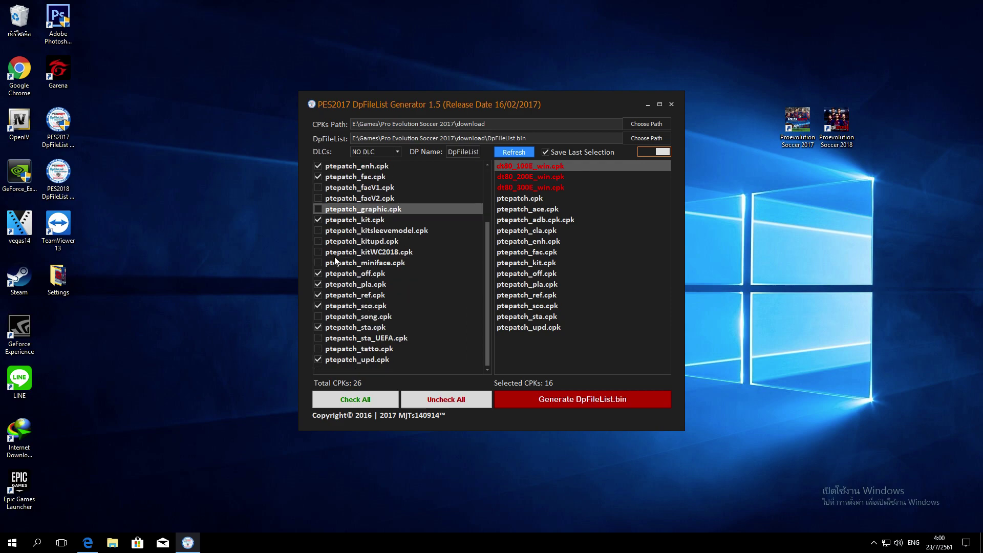
{"action": "scroll", "coordinate": [361, 359], "scroll_direction": "up", "scroll_amount": 3}
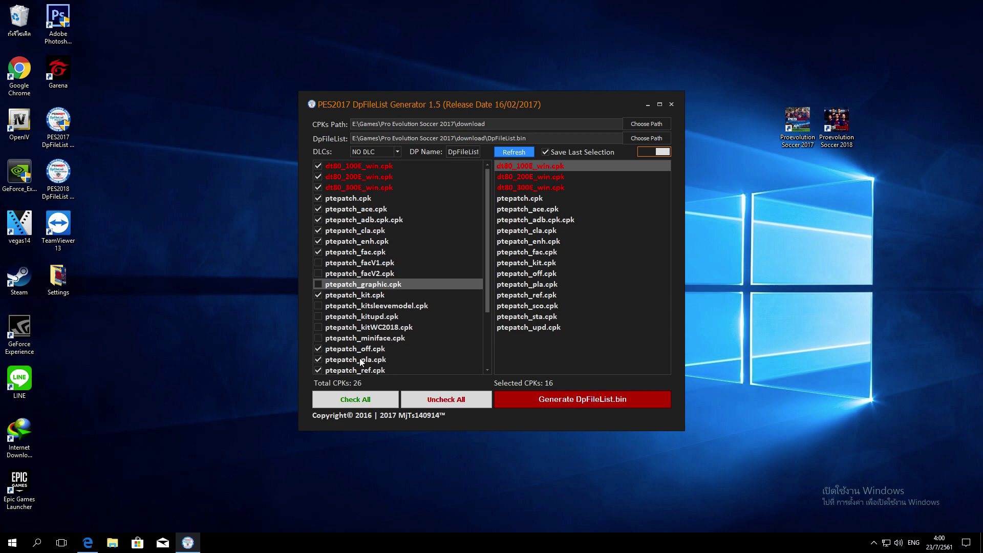
{"action": "scroll", "coordinate": [359, 358], "scroll_direction": "down", "scroll_amount": 3}
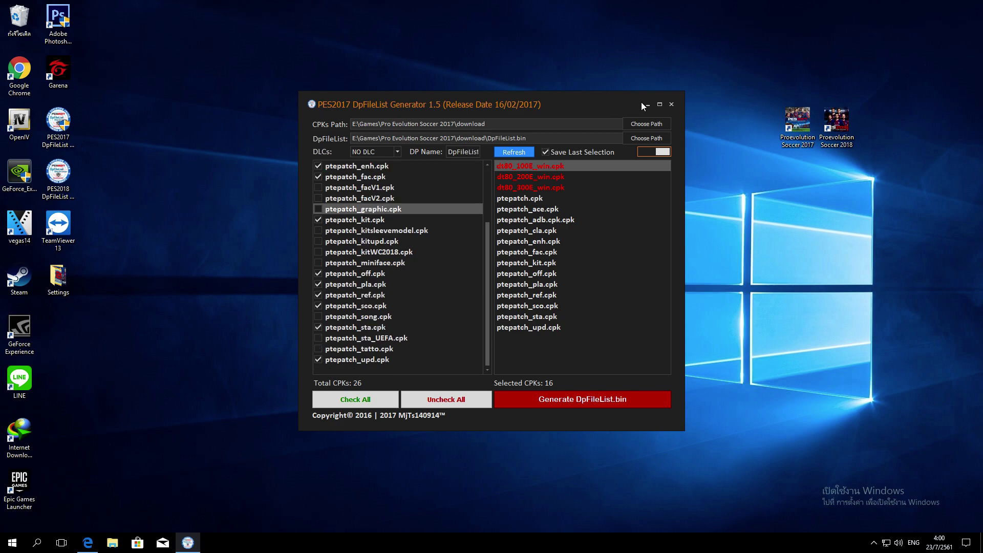
{"action": "left_click", "coordinate": [535, 397]}
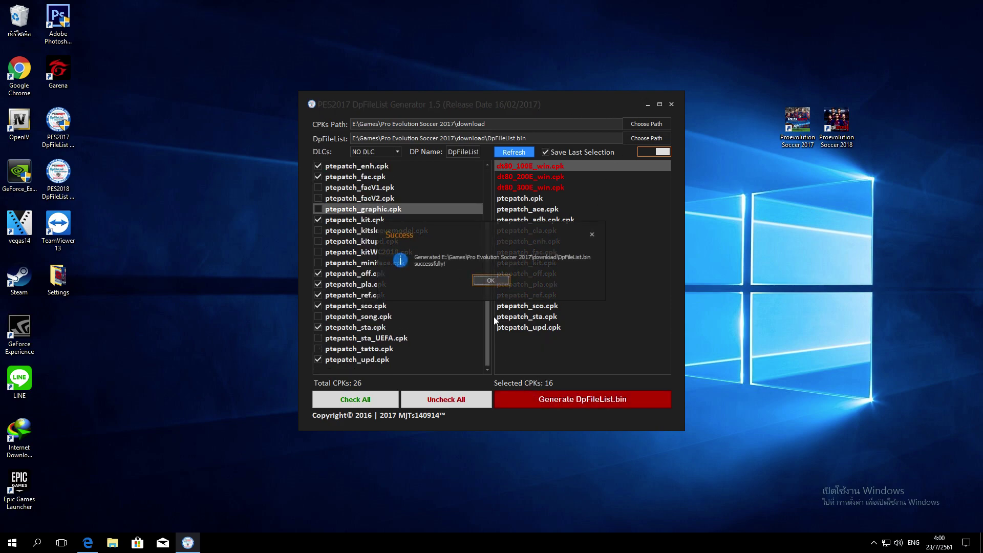
{"action": "left_click", "coordinate": [490, 280]}
{"action": "scroll", "coordinate": [401, 281], "scroll_direction": "up", "scroll_amount": 3}
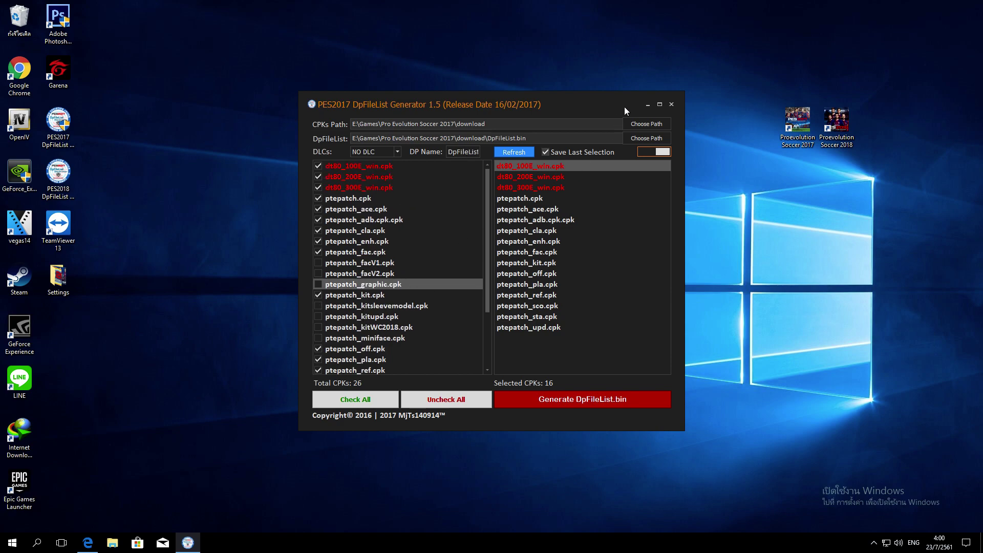
{"action": "left_click", "coordinate": [647, 105]}
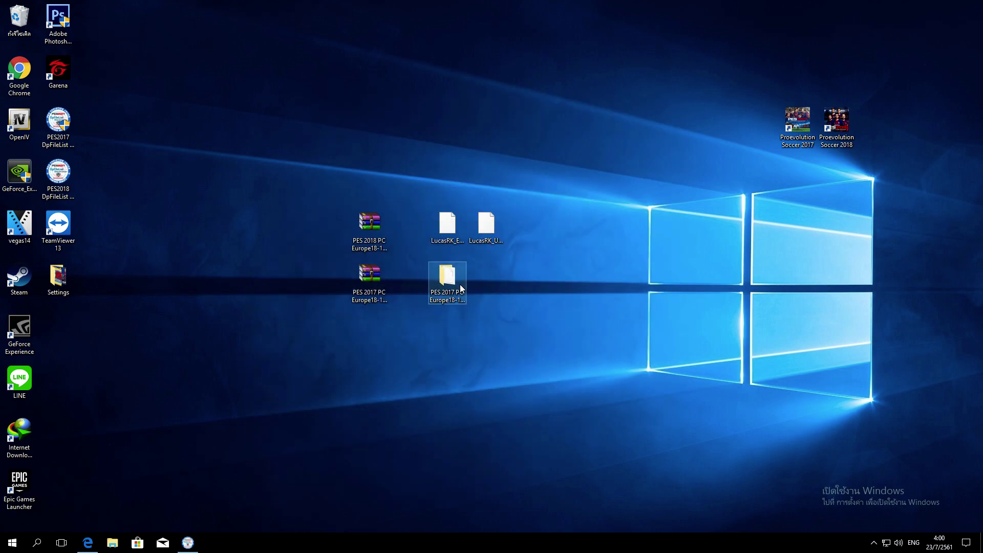
Open the Pro Evolution Soccer 2017 install location from its desktop shortcut and look through its download folder.
{"action": "right_click", "coordinate": [804, 123]}
{"action": "left_click", "coordinate": [816, 142]}
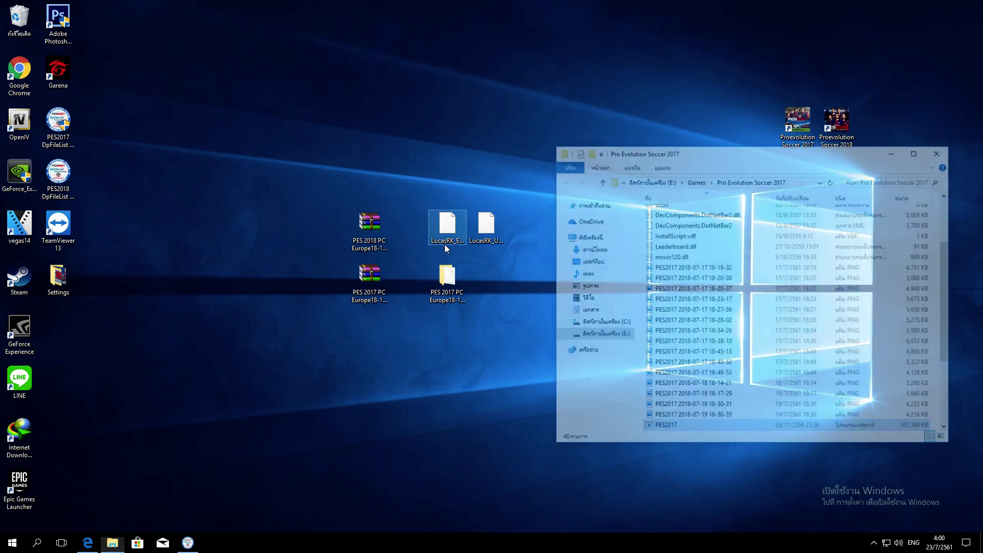
{"action": "scroll", "coordinate": [681, 240], "scroll_direction": "up", "scroll_amount": 3}
{"action": "left_click", "coordinate": [678, 233]}
{"action": "double_click", "coordinate": [679, 233]}
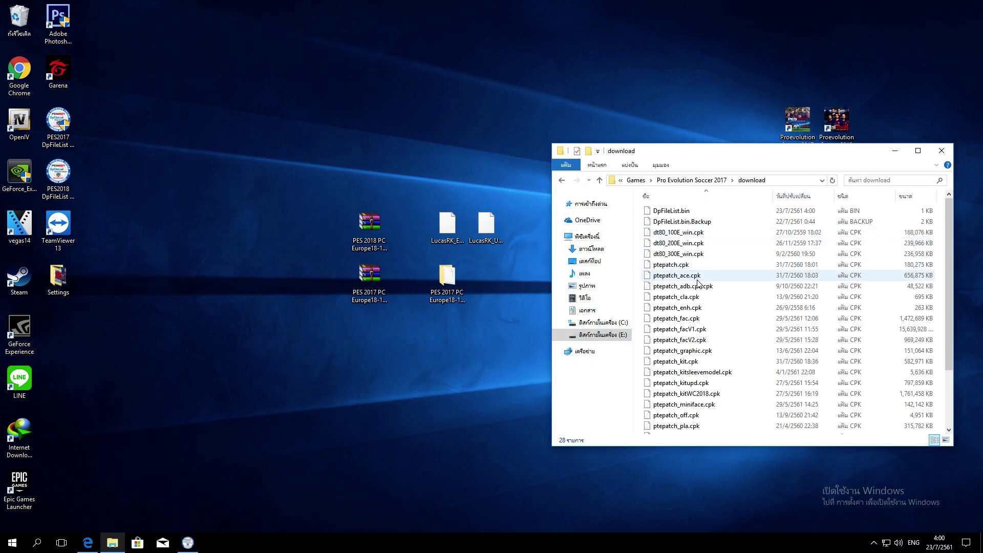
{"action": "scroll", "coordinate": [698, 282], "scroll_direction": "down", "scroll_amount": 2}
{"action": "scroll", "coordinate": [697, 283], "scroll_direction": "down", "scroll_amount": 1}
{"action": "scroll", "coordinate": [694, 300], "scroll_direction": "up", "scroll_amount": 3}
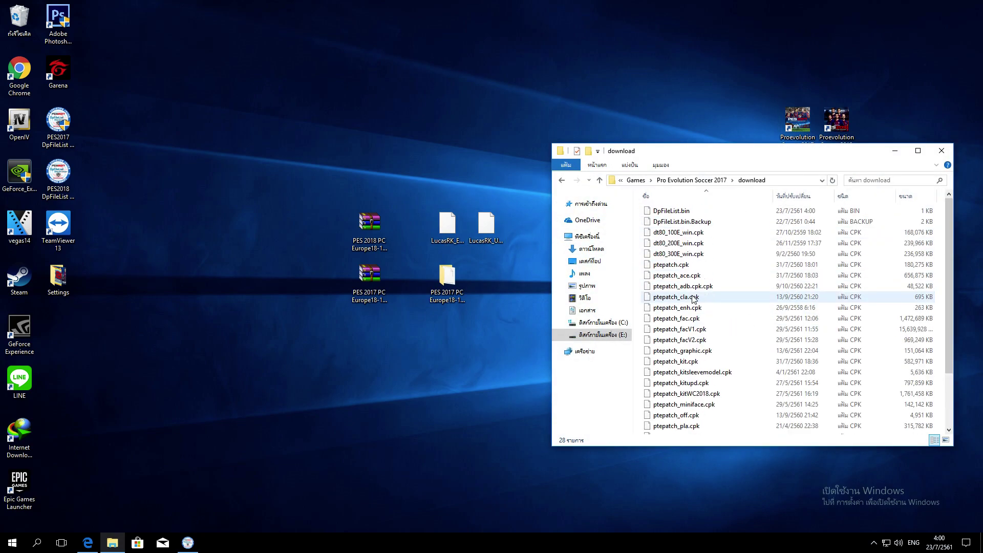
{"action": "scroll", "coordinate": [694, 300], "scroll_direction": "down", "scroll_amount": 2}
Copy Europe18-19_LucasRK.cpk from the extracted PES 2017 PC Europe18-19_LucasRK folder into the download folder, and close both folder windows.
{"action": "double_click", "coordinate": [446, 289]}
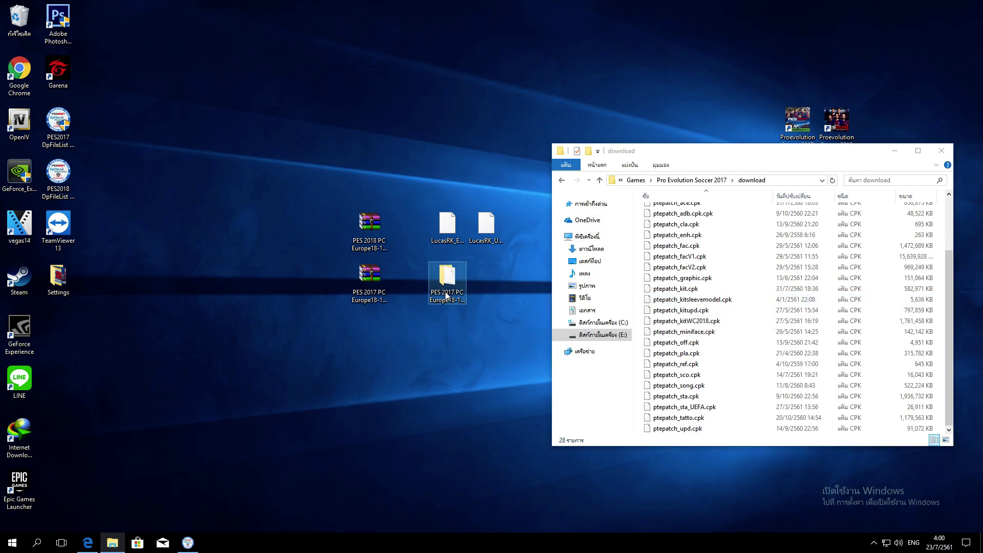
{"action": "left_click", "coordinate": [674, 228]}
{"action": "left_click_drag", "start_coordinate": [739, 172], "coordinate": [198, 72]}
{"action": "left_click_drag", "start_coordinate": [179, 127], "coordinate": [762, 321]}
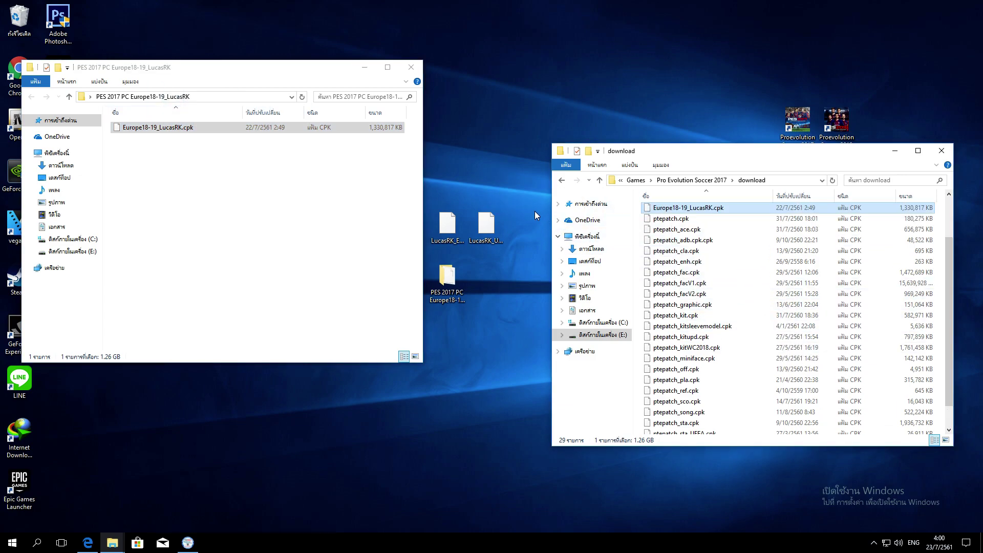
{"action": "left_click", "coordinate": [411, 67]}
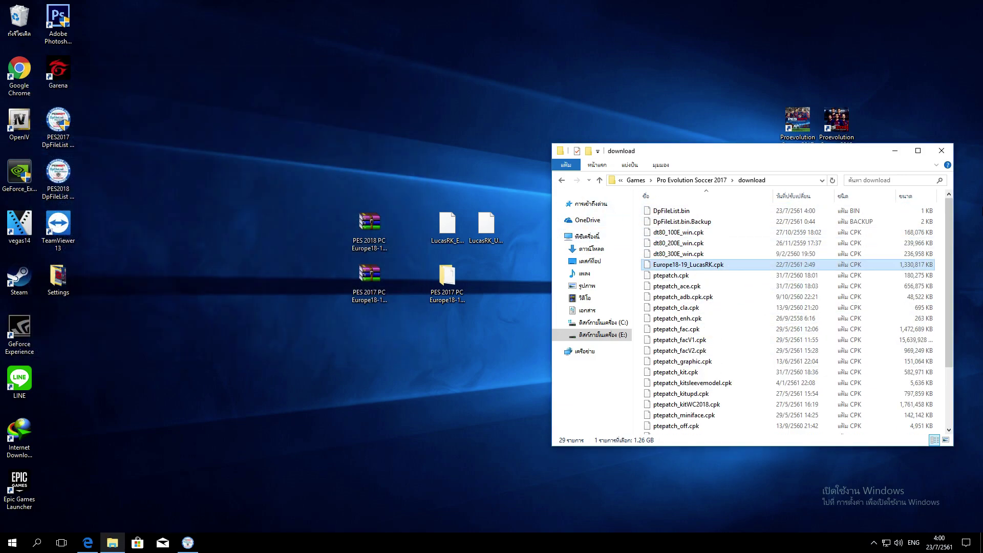
{"action": "left_click", "coordinate": [941, 150]}
Close and relaunch PES2017 DpFileList Generator 1.5, allow it to make changes, and check the reloaded CPK list.
{"action": "left_click", "coordinate": [188, 542]}
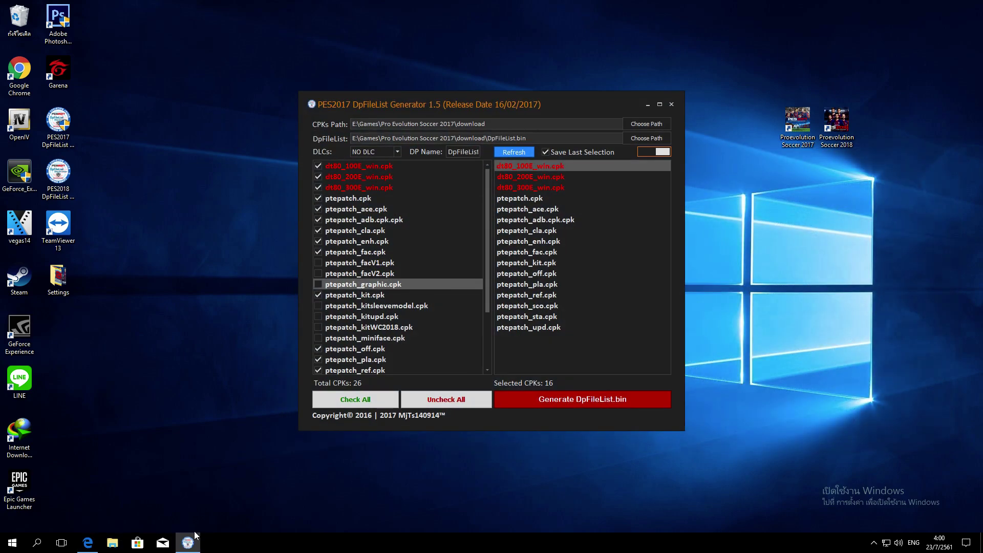
{"action": "left_click", "coordinate": [671, 104]}
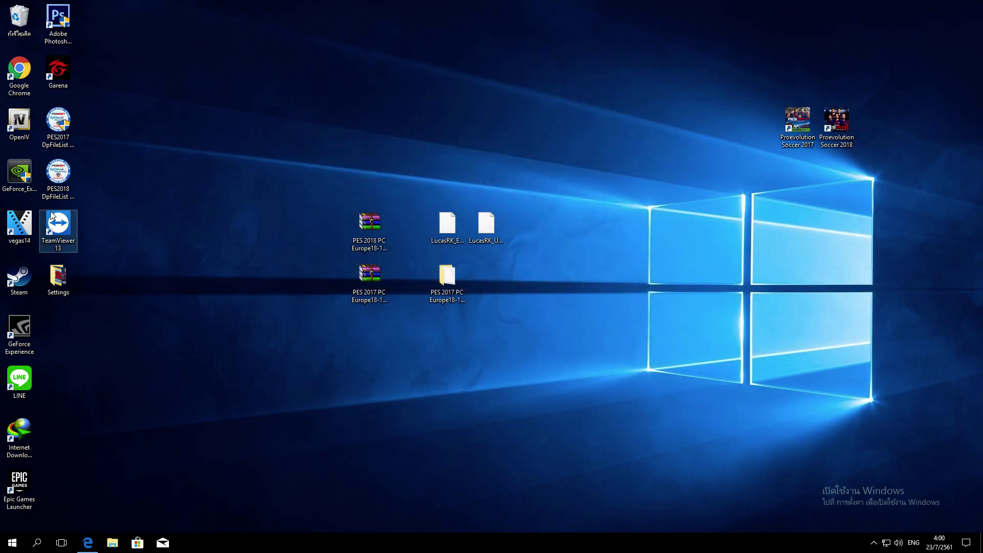
{"action": "double_click", "coordinate": [56, 138]}
{"action": "left_click", "coordinate": [453, 336]}
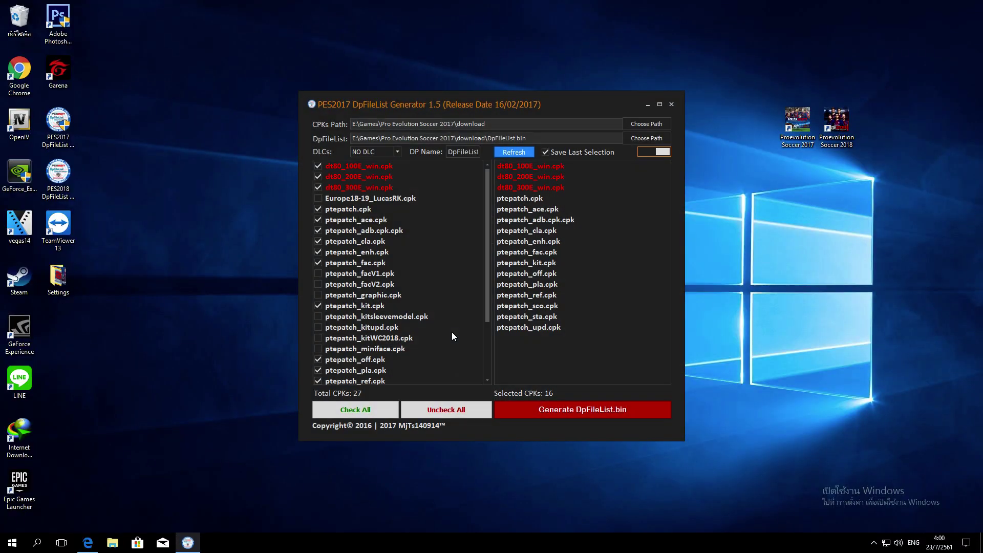
{"action": "scroll", "coordinate": [466, 215], "scroll_direction": "down", "scroll_amount": 3}
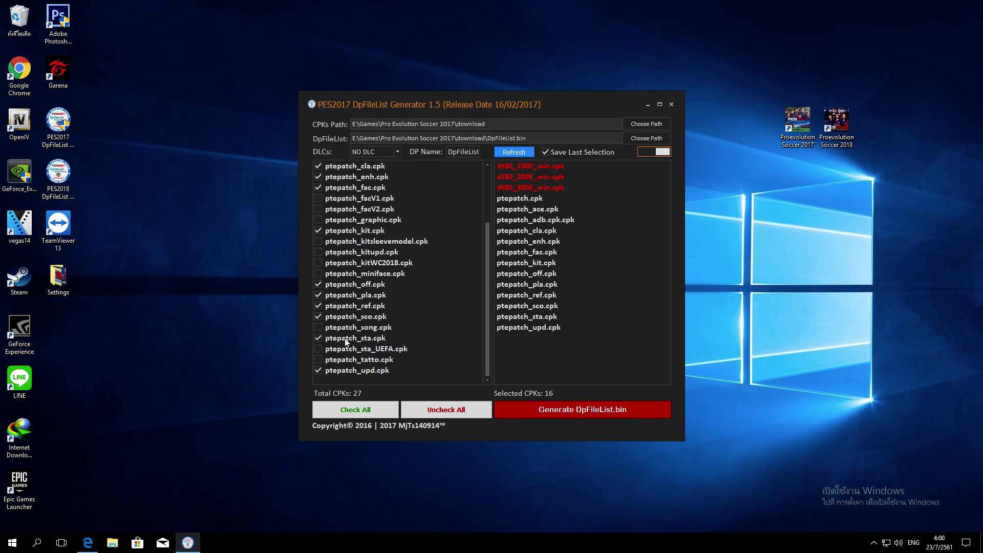
{"action": "scroll", "coordinate": [345, 341], "scroll_direction": "up", "scroll_amount": 3}
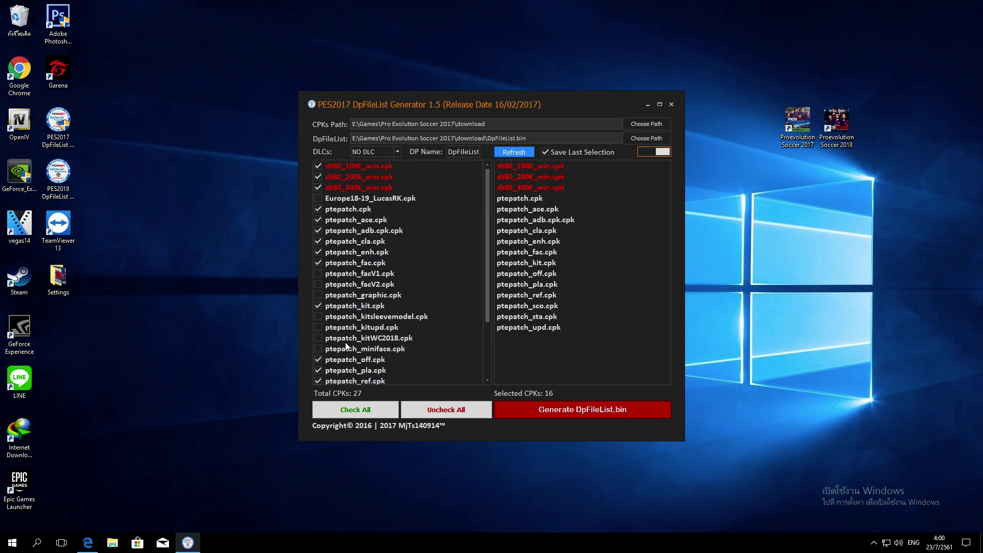
Include Europe18-19_LucasRK.cpk in the selected CPKs, review both file lists, and generate DpFileList.bin.
{"action": "left_click", "coordinate": [345, 198]}
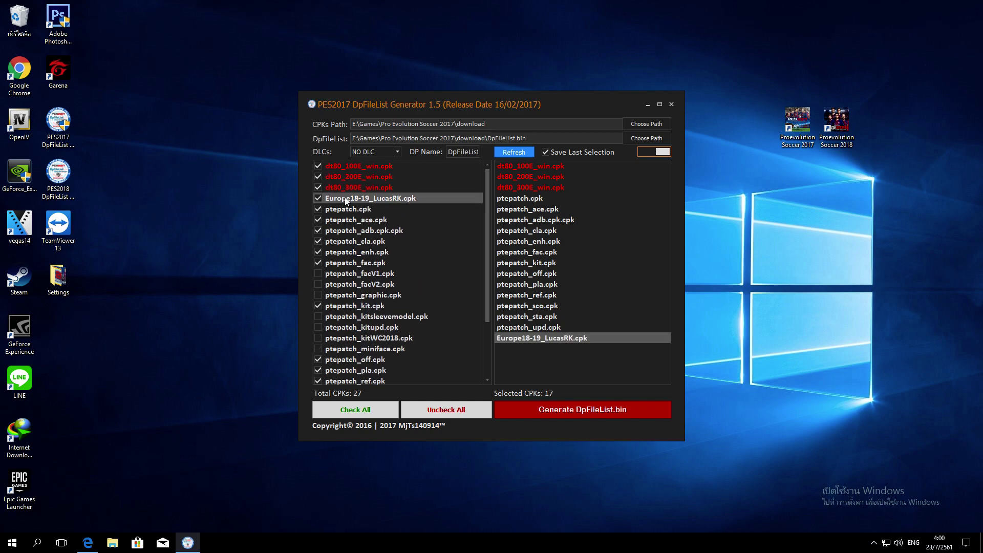
{"action": "left_click", "coordinate": [526, 168]}
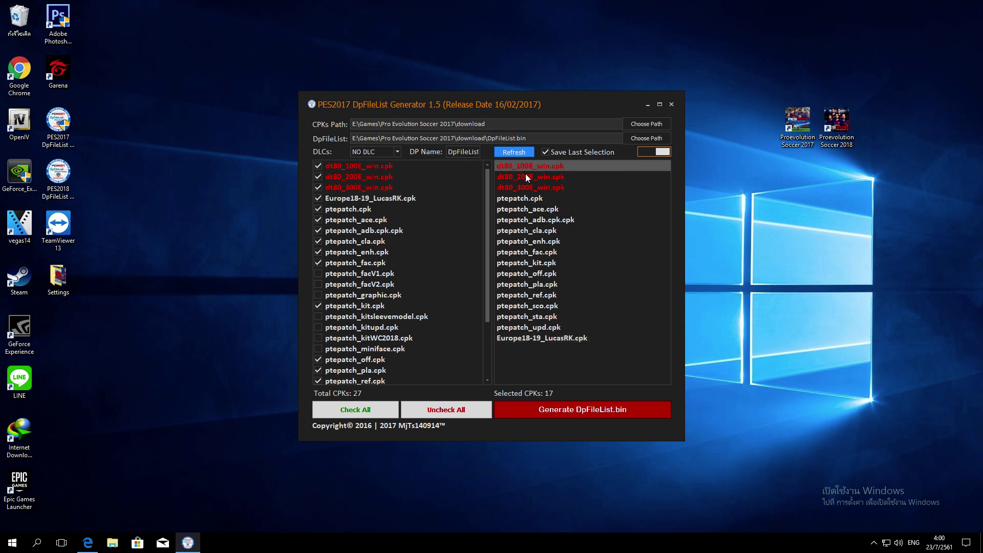
{"action": "left_click_drag", "start_coordinate": [526, 175], "coordinate": [528, 198]}
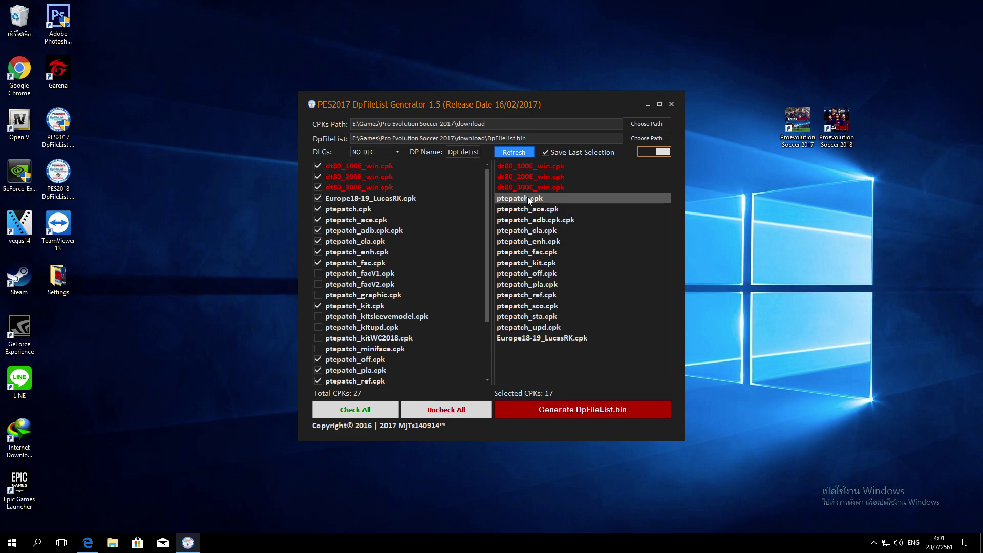
{"action": "left_click", "coordinate": [526, 167]}
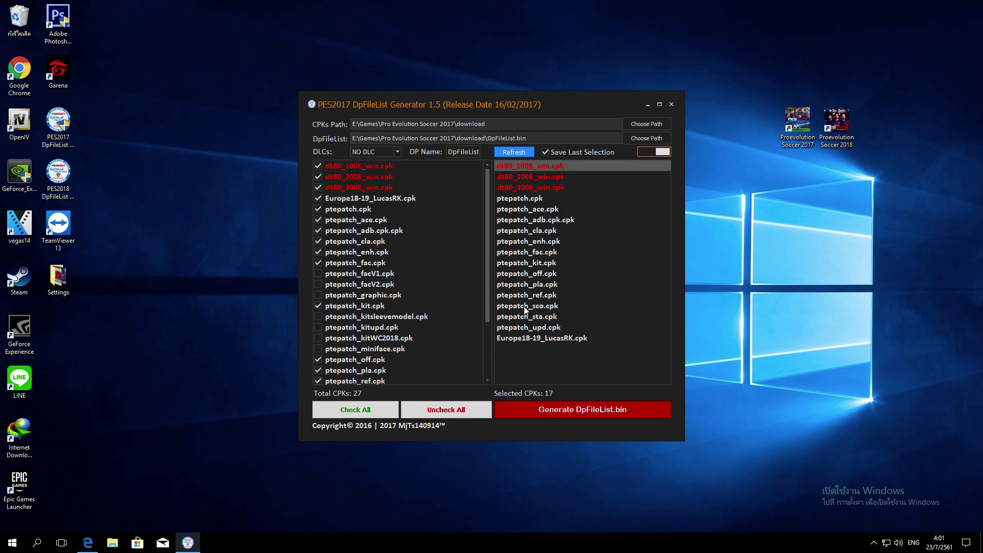
{"action": "left_click", "coordinate": [523, 328]}
{"action": "left_click", "coordinate": [555, 338]}
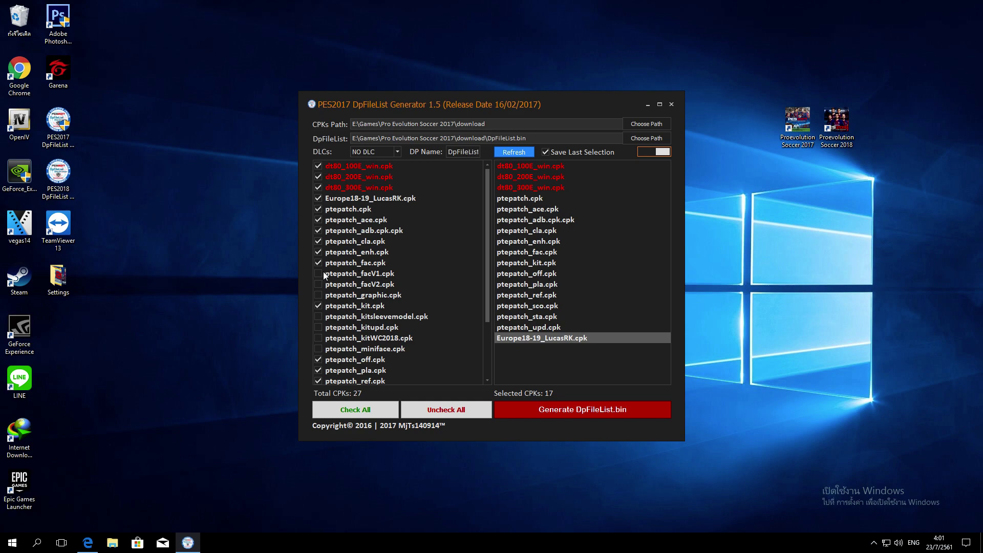
{"action": "scroll", "coordinate": [317, 287], "scroll_direction": "down", "scroll_amount": 3}
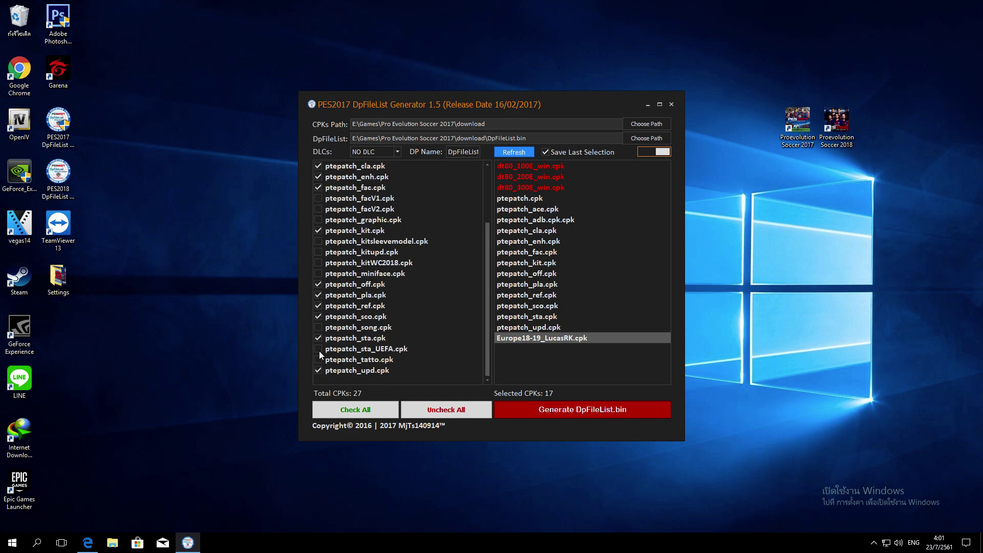
{"action": "scroll", "coordinate": [318, 360], "scroll_direction": "up", "scroll_amount": 3}
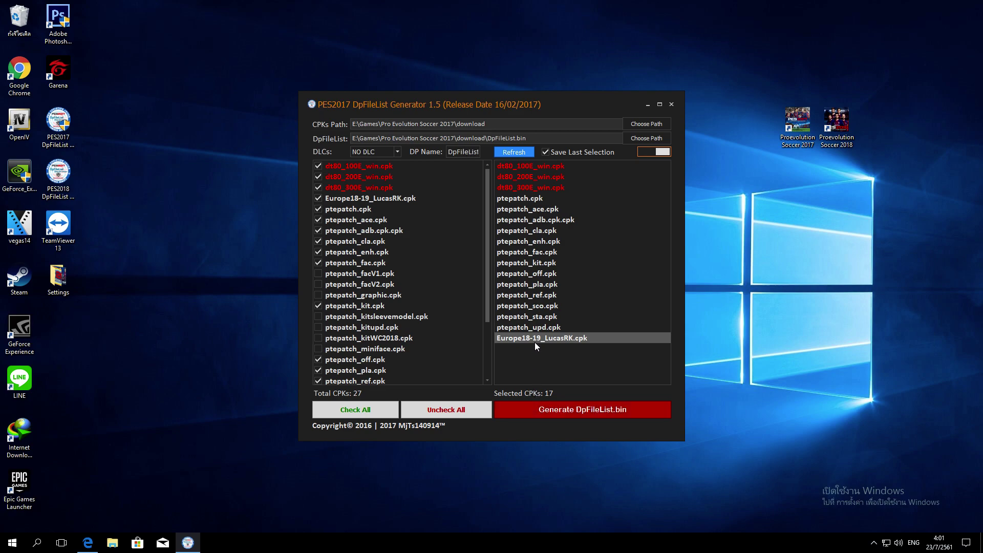
{"action": "left_click", "coordinate": [540, 411]}
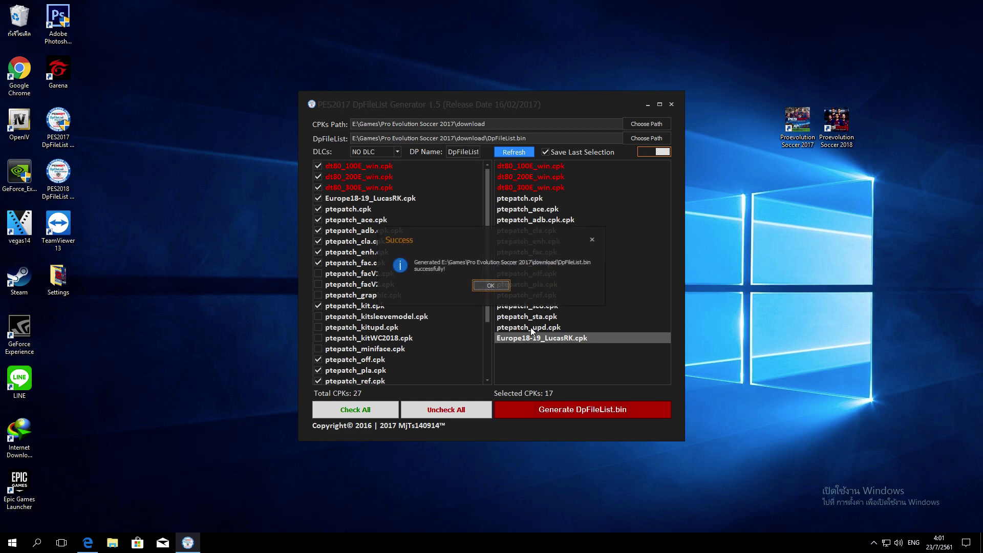
{"action": "left_click", "coordinate": [491, 286]}
Set the DLCs option to DLC v3.0, generate DpFileList.bin again, and close the generator.
{"action": "left_click", "coordinate": [398, 152]}
{"action": "left_click", "coordinate": [373, 187]}
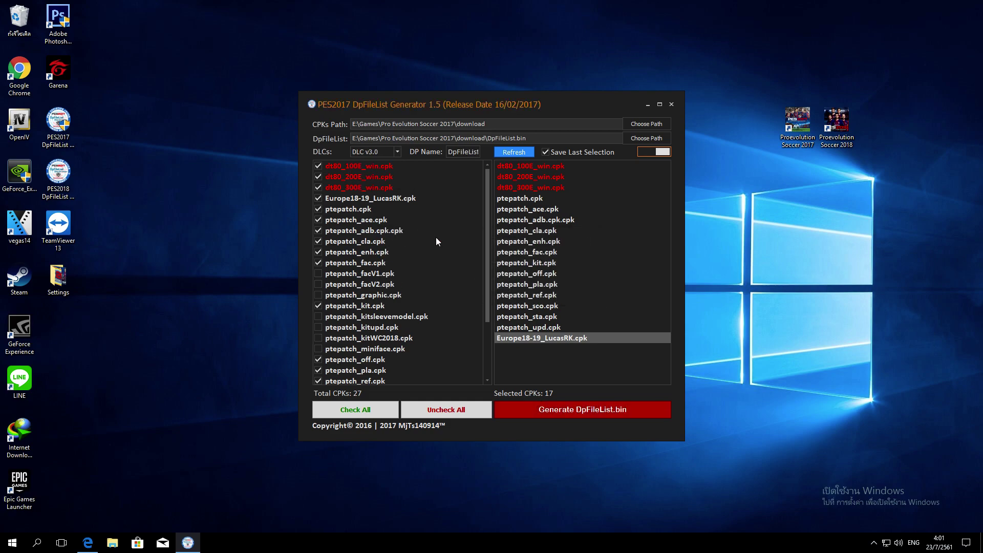
{"action": "left_click", "coordinate": [587, 411]}
{"action": "left_click", "coordinate": [490, 286]}
{"action": "left_click", "coordinate": [672, 104]}
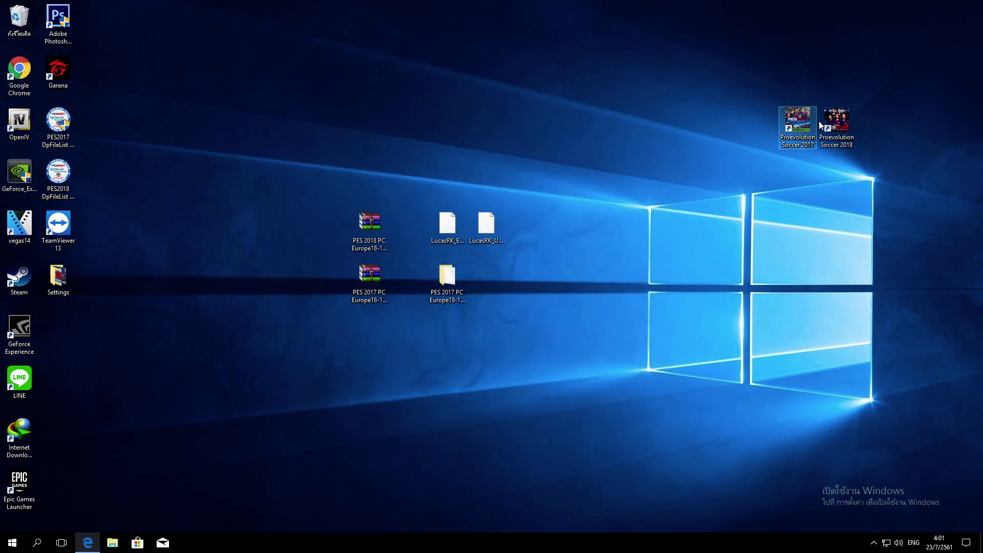
Run Pro Evolution Soccer 2018 as administrator from the desktop, allow it to make changes, and reposition the game window to fit the screen.
{"action": "right_click", "coordinate": [830, 124]}
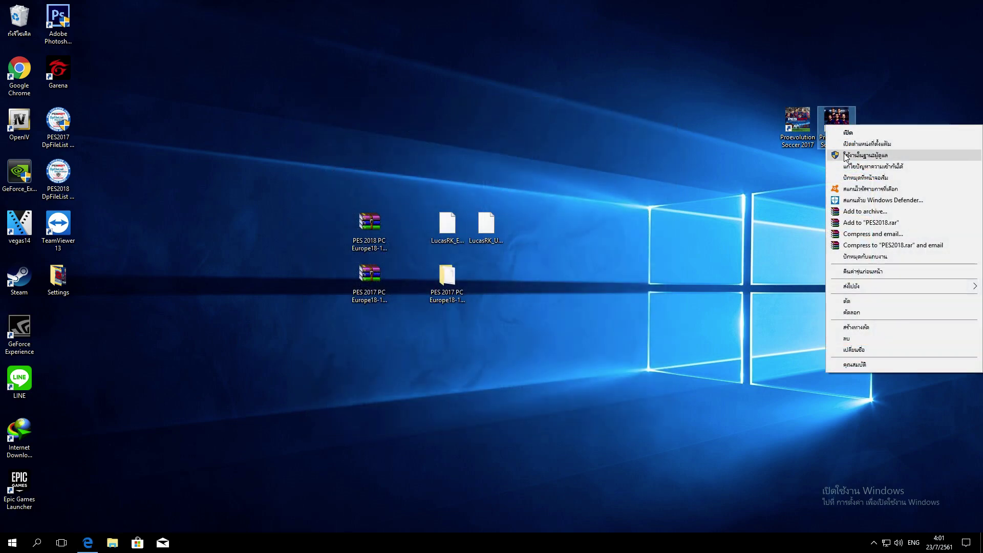
{"action": "left_click", "coordinate": [844, 155]}
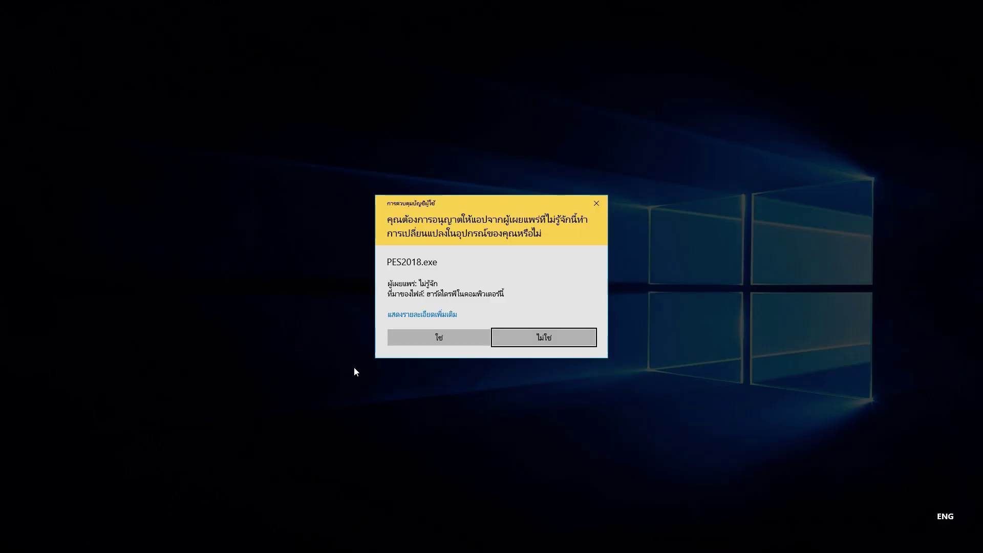
{"action": "left_click", "coordinate": [407, 339]}
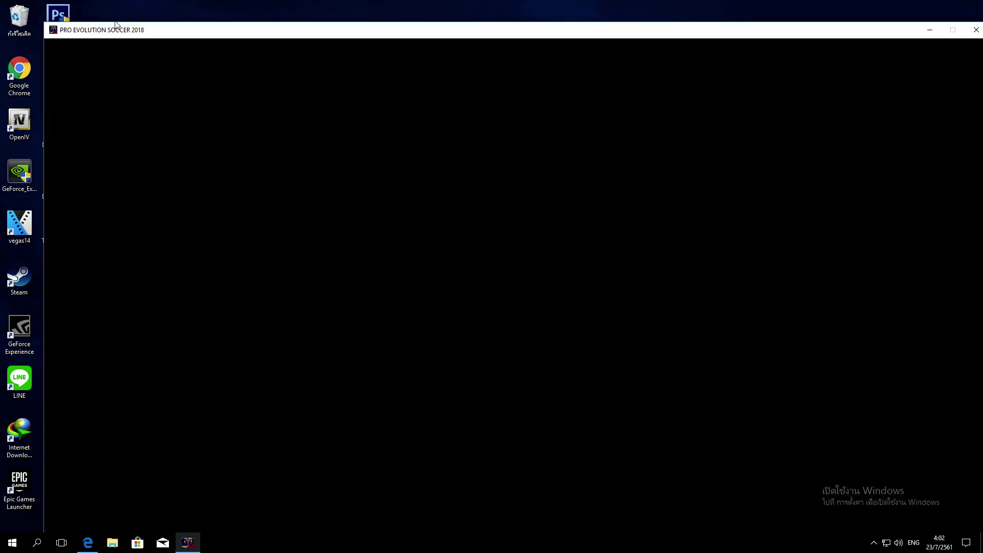
{"action": "left_click_drag", "start_coordinate": [118, 31], "coordinate": [100, 10]}
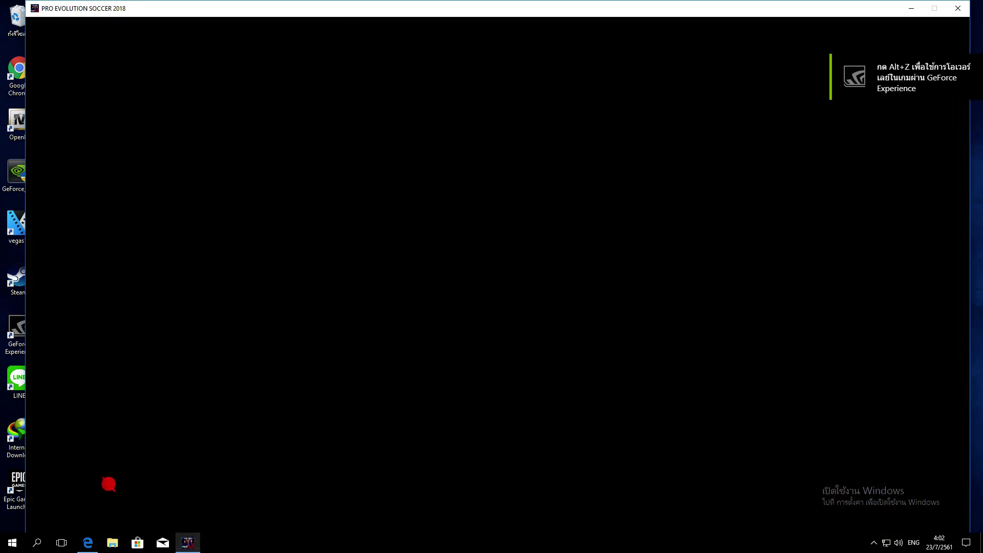
Proceed past the game's startup screens and Online Information, and dismiss the server error to reach the main menu.
{"action": "key", "text": "Return"}
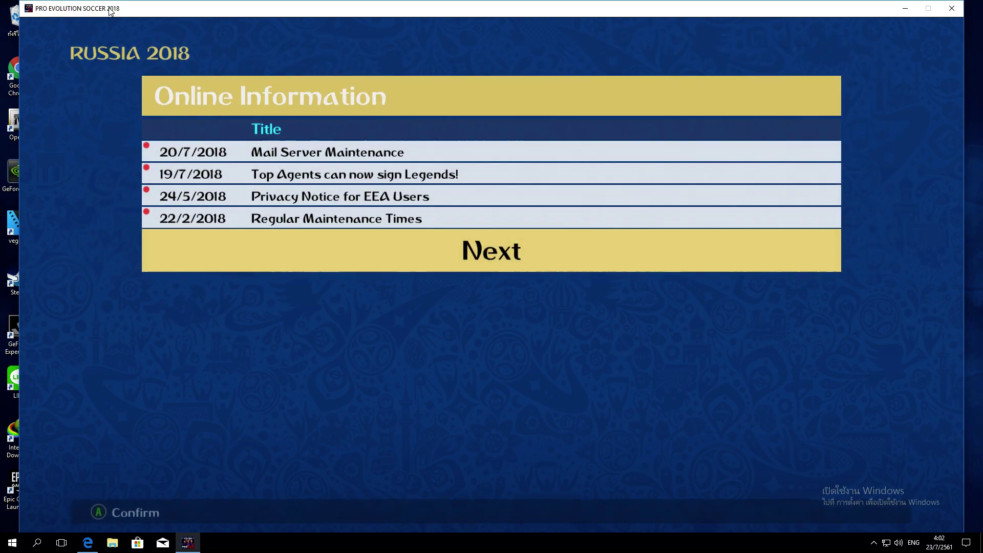
{"action": "key", "text": "Return"}
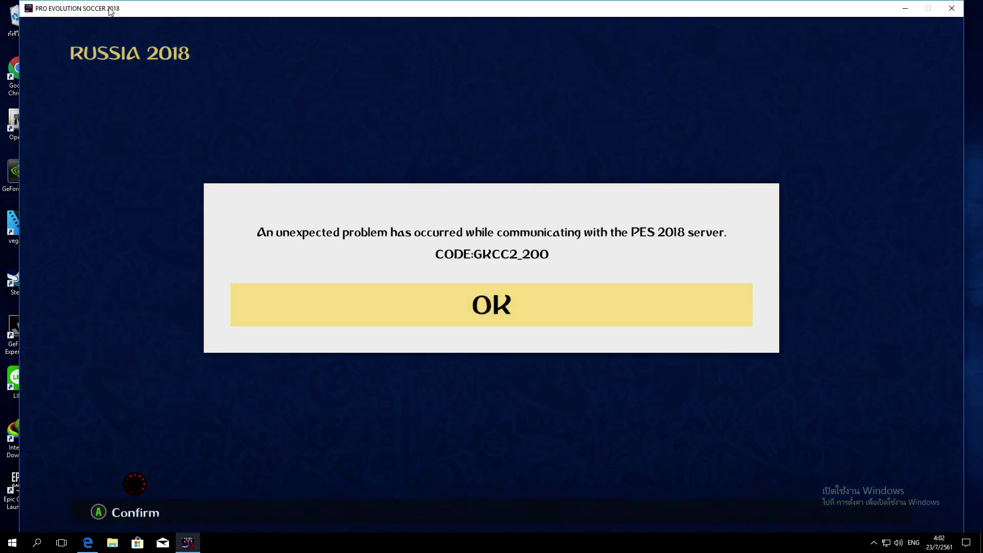
{"action": "key", "text": "Return"}
{"action": "key", "text": "Return"}
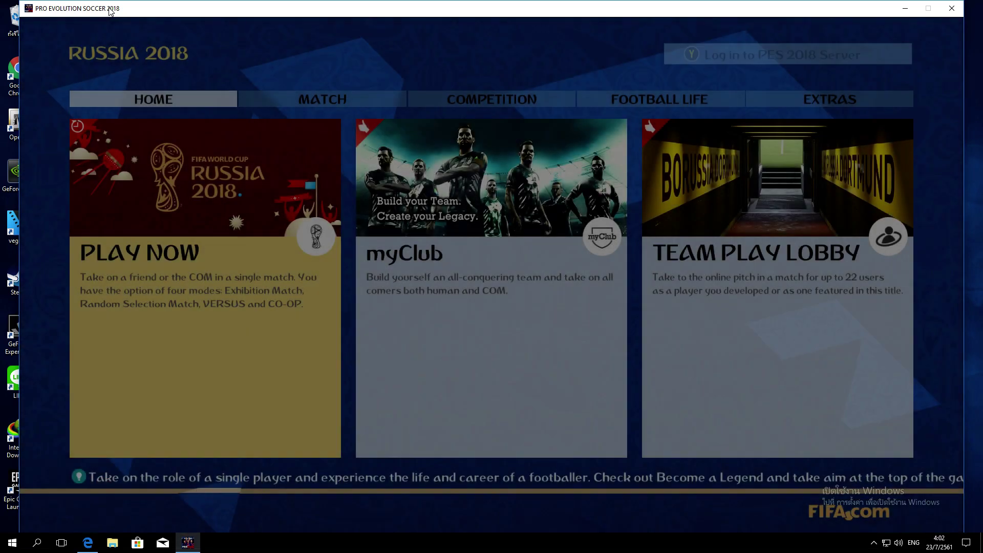
Start Play Now from the Match category and dismiss the server communication error.
{"action": "key", "text": "Right"}
{"action": "key", "text": "Right"}
{"action": "key", "text": "Right"}
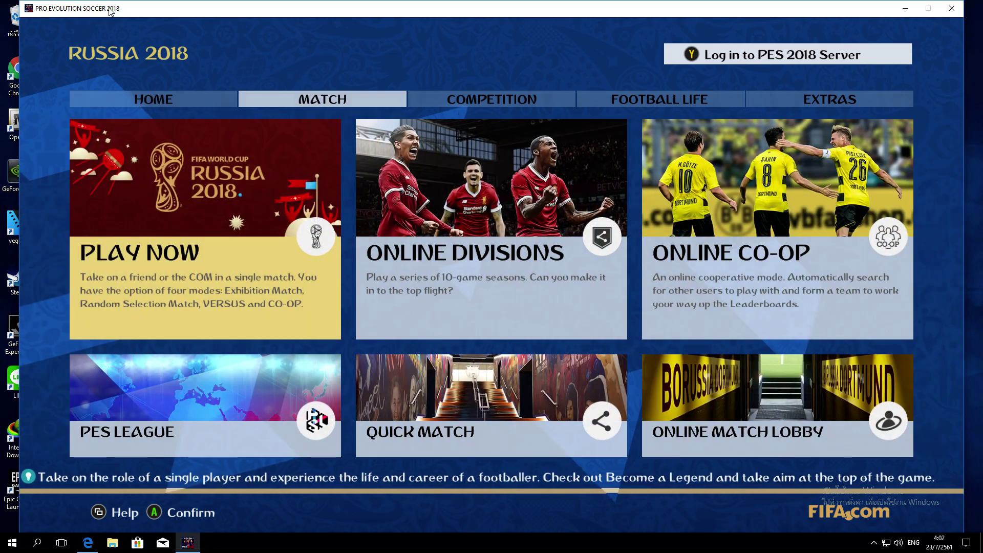
{"action": "key", "text": "Left"}
{"action": "key", "text": "Return"}
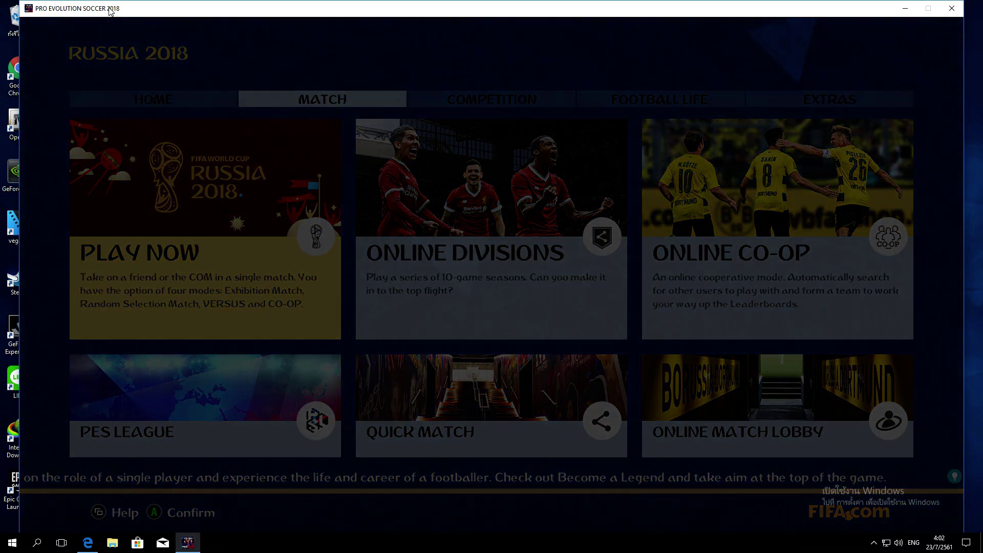
{"action": "key", "text": "Return"}
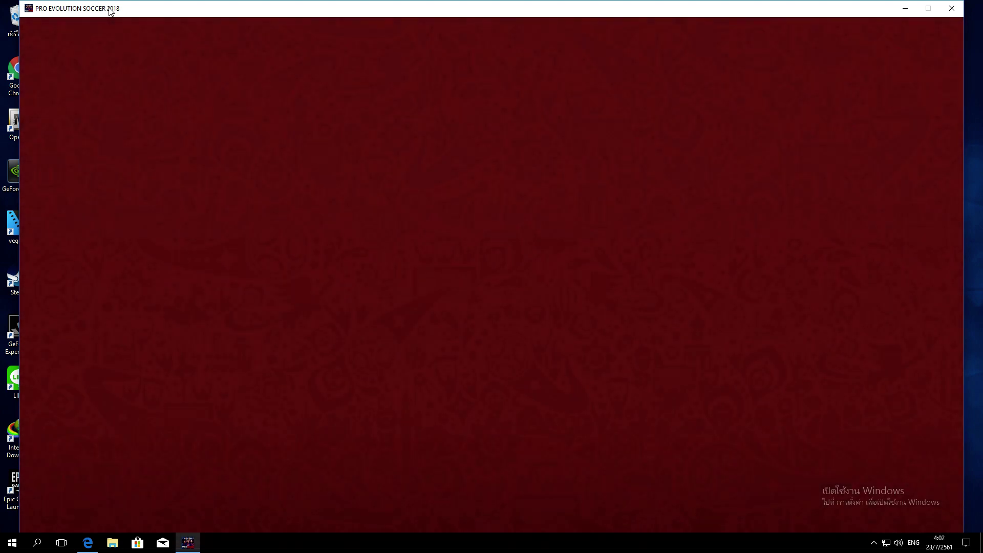
{"action": "key", "text": "Return"}
{"action": "key", "text": "Return"}
{"action": "key", "text": "Return"}
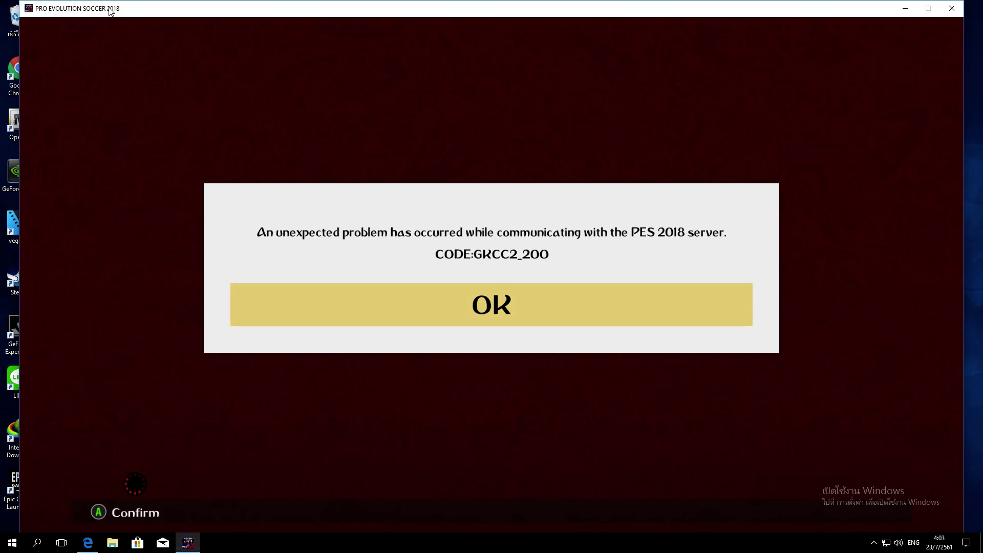
{"action": "key", "text": "Return"}
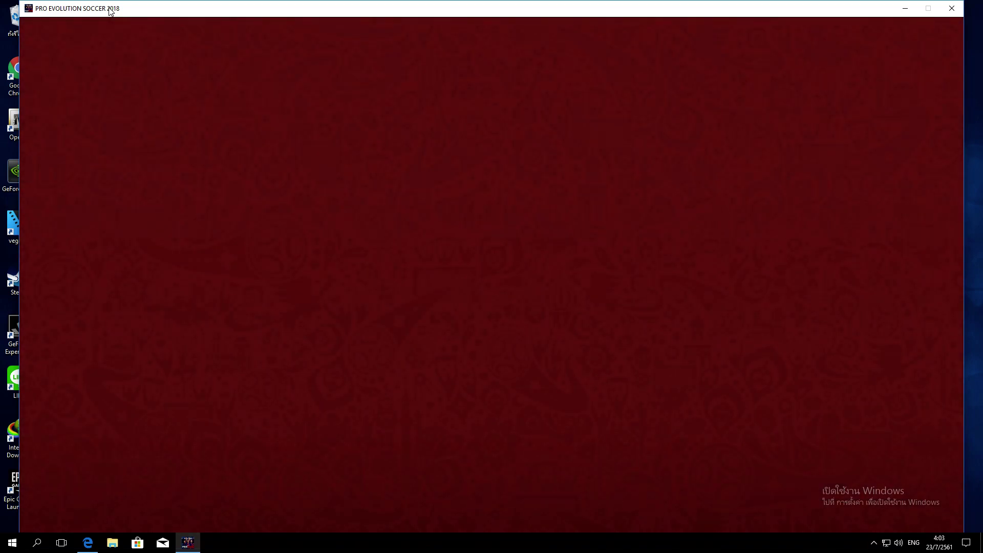
Choose Arsenal FC as the home team and Chelsea FC as the away team from the Premier League.
{"action": "key", "text": "Return"}
{"action": "key", "text": "Return"}
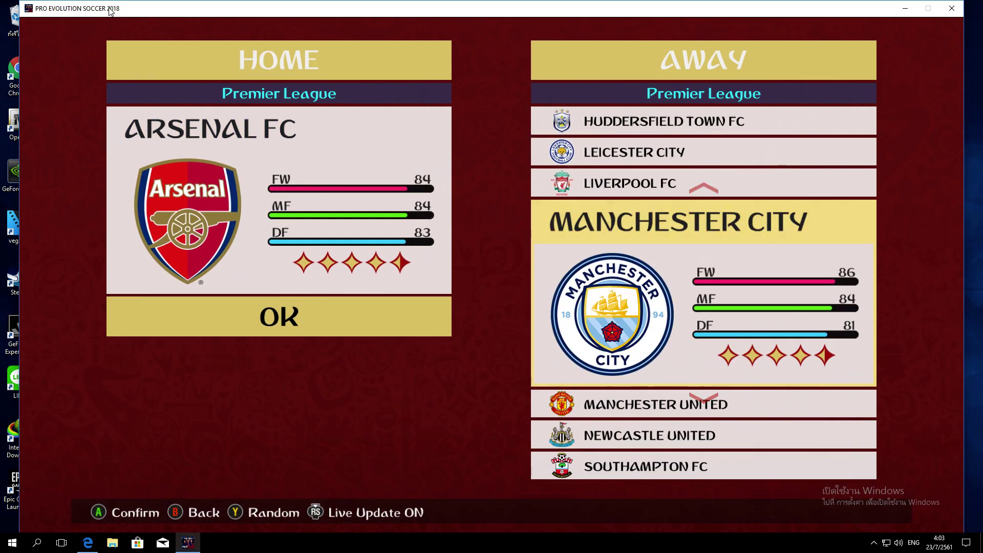
{"action": "key", "text": "w"}
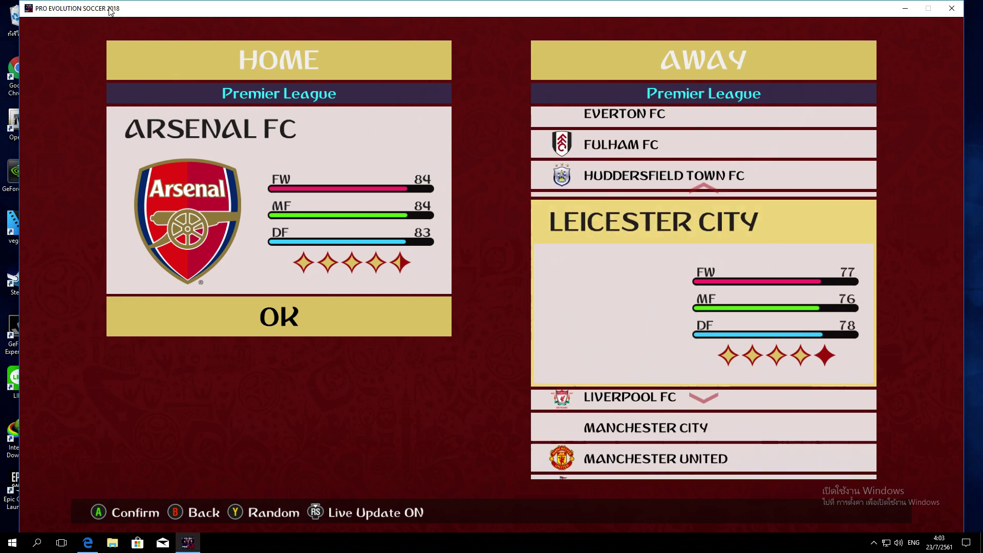
{"action": "key", "text": "Up"}
{"action": "key", "text": "Up"}
{"action": "key", "text": "Up"}
{"action": "key", "text": "Return"}
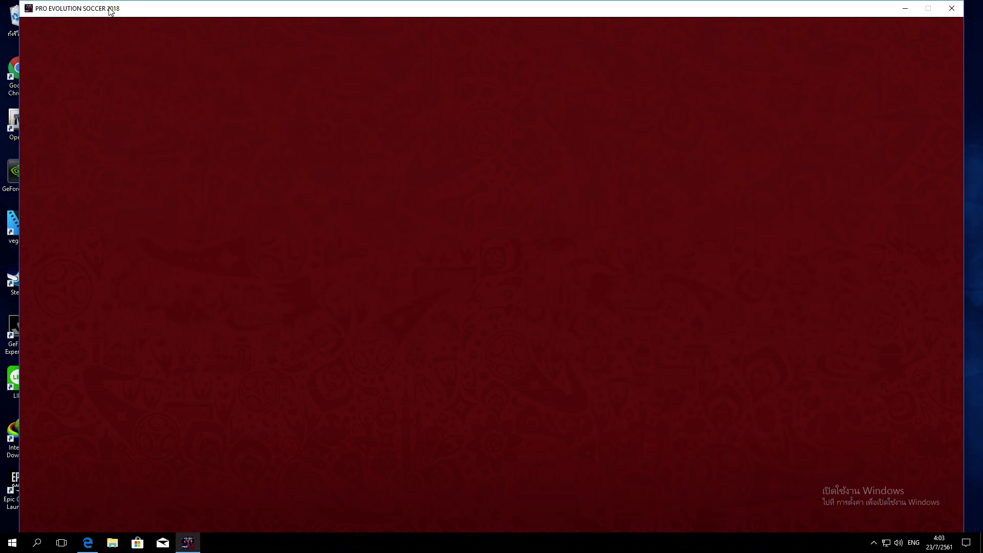
Open the strip selection and look through the available Arsenal FC and Chelsea FC kits.
{"action": "key", "text": "Return"}
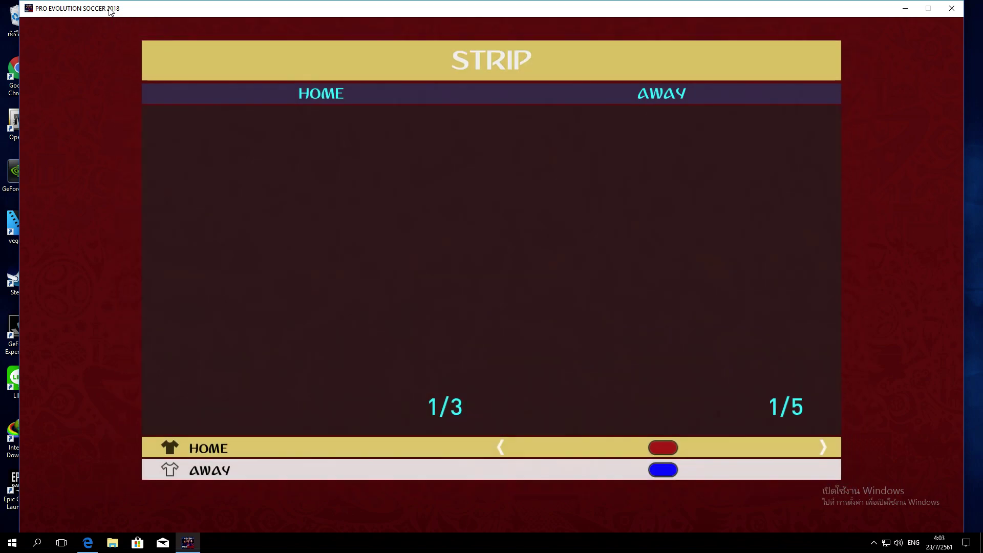
{"action": "key", "text": "Right"}
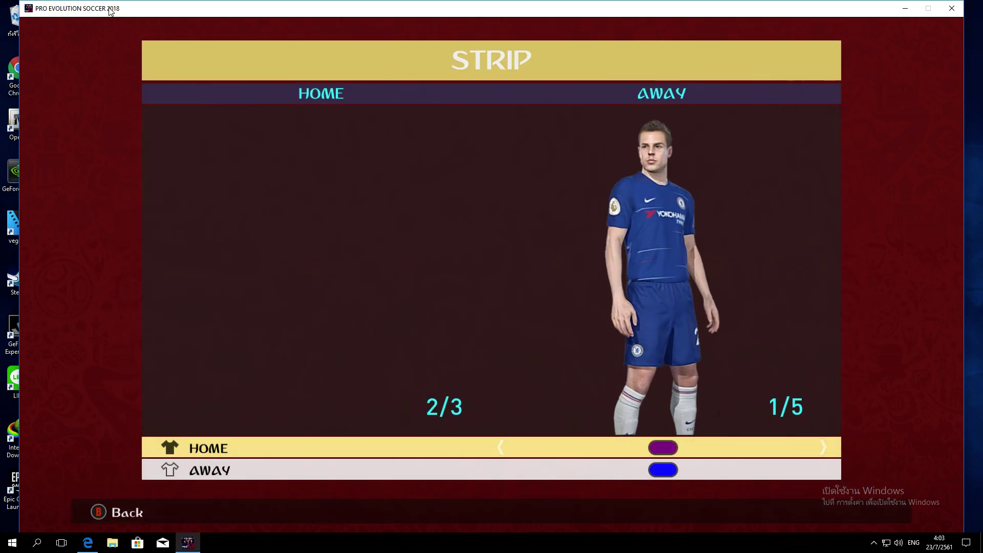
{"action": "key", "text": "Right"}
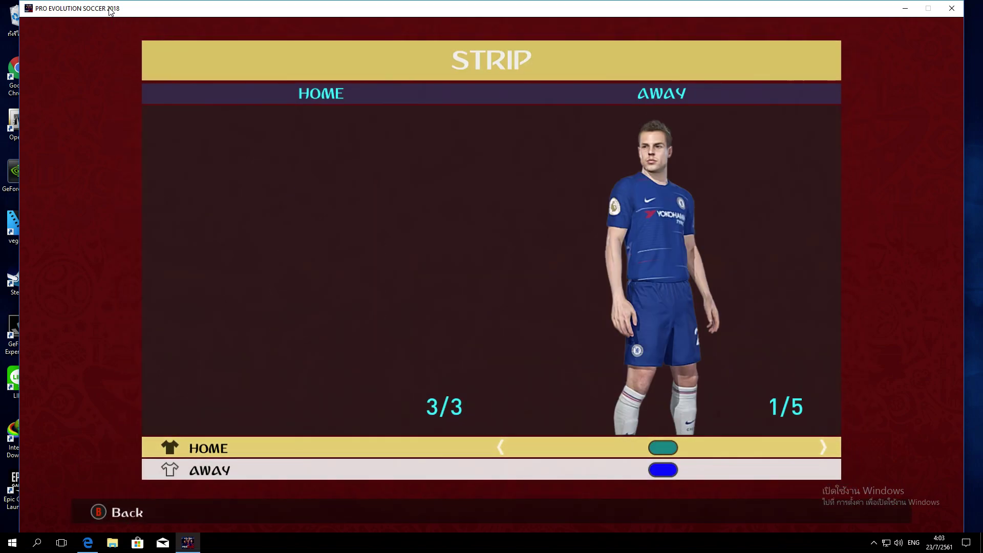
{"action": "key", "text": "Right"}
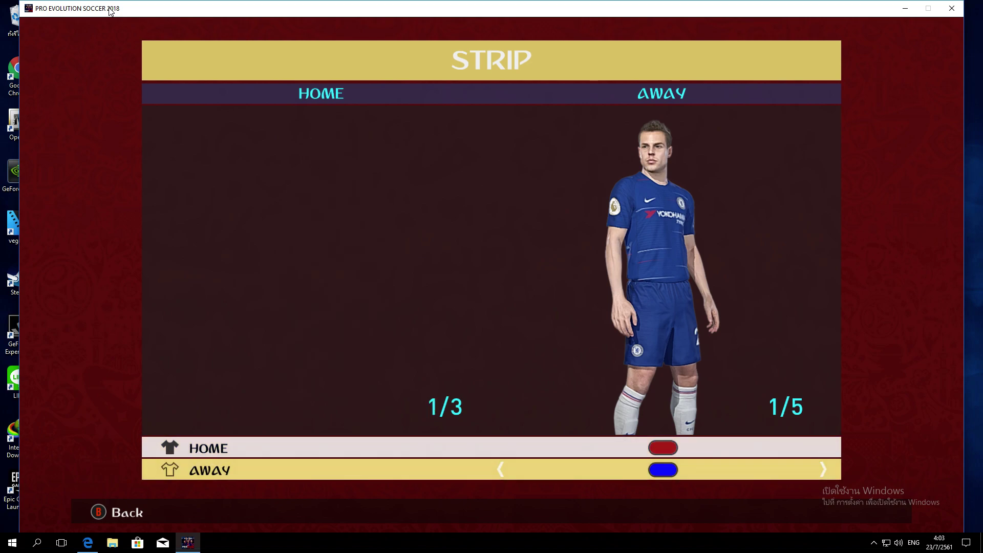
{"action": "key", "text": "Right"}
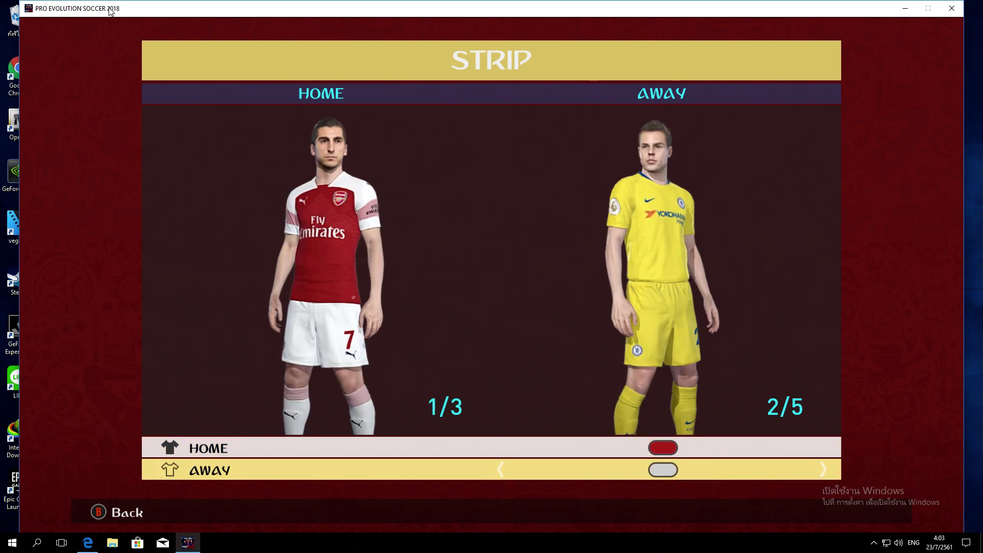
{"action": "key", "text": "Right"}
{"action": "key", "text": "Right"}
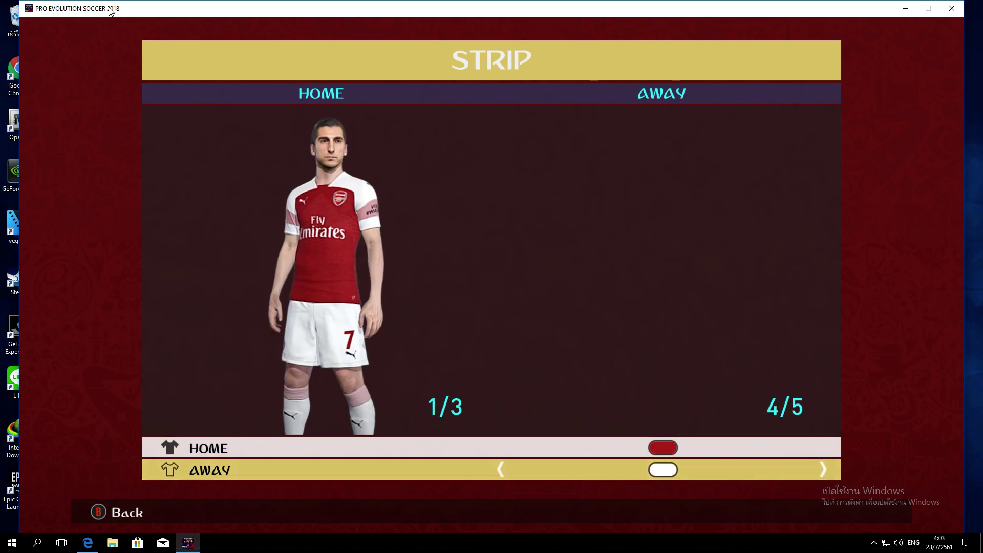
{"action": "key", "text": "Left"}
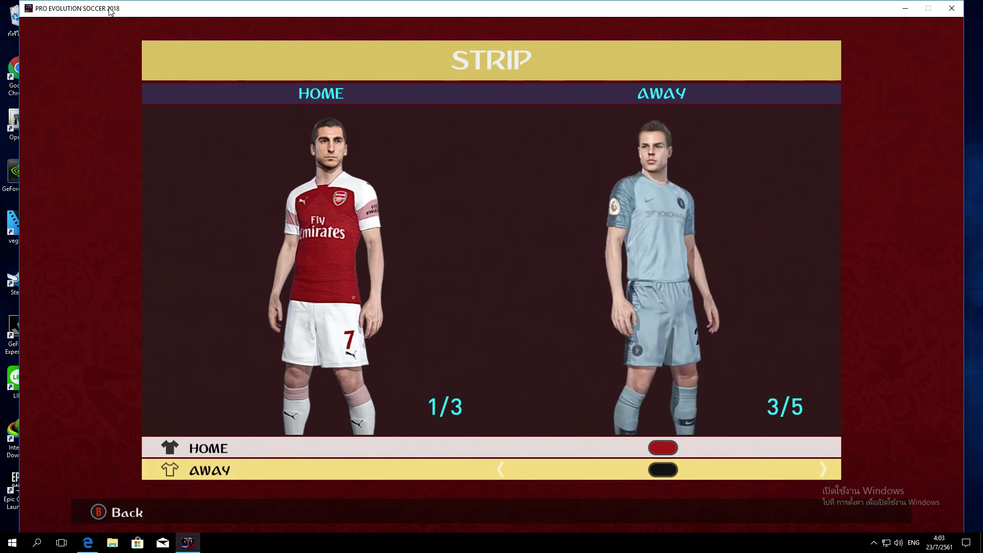
{"action": "key", "text": "Right"}
{"action": "key", "text": "Right"}
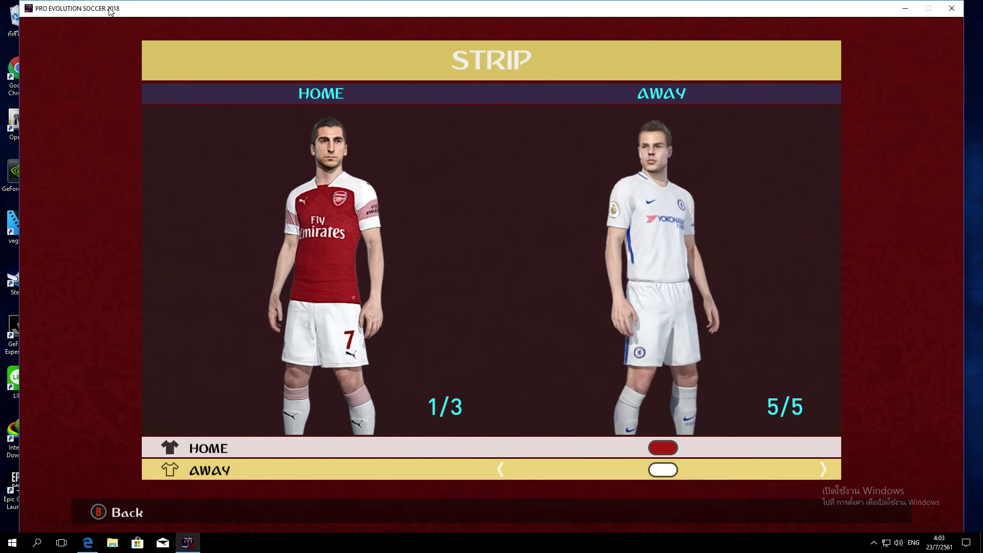
Leave the Arsenal FC and Chelsea FC match setup, discard its settings, and return to the league choice for the away team.
{"action": "key", "text": "Escape"}
{"action": "key", "text": "Escape"}
{"action": "key", "text": "Escape"}
{"action": "key", "text": "Escape"}
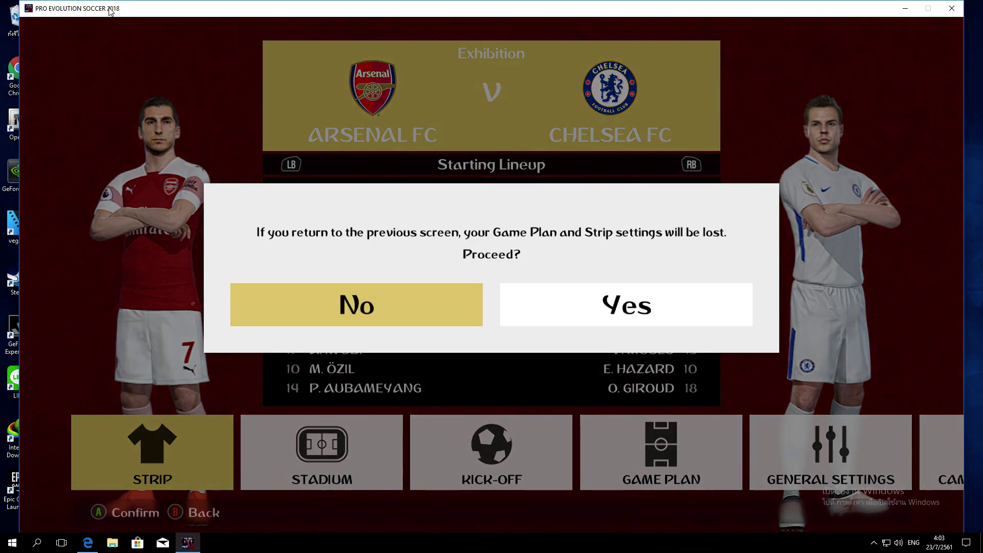
{"action": "key", "text": "Right"}
{"action": "key", "text": "Return"}
{"action": "key", "text": "Escape"}
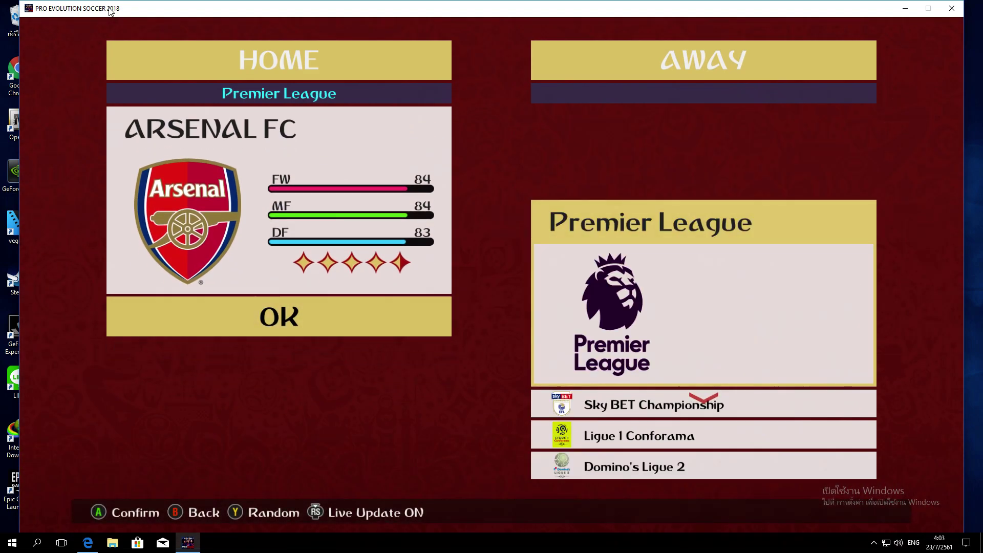
Change the home team to Manchester United from the Premier League.
{"action": "key", "text": "Down"}
{"action": "key", "text": "Down"}
{"action": "key", "text": "Down"}
{"action": "key", "text": "Down"}
{"action": "key", "text": "Down"}
{"action": "key", "text": "Down"}
{"action": "key", "text": "Down"}
{"action": "key", "text": "Down"}
{"action": "key", "text": "Down"}
{"action": "key", "text": "Down"}
{"action": "key", "text": "Down"}
{"action": "key", "text": "Down"}
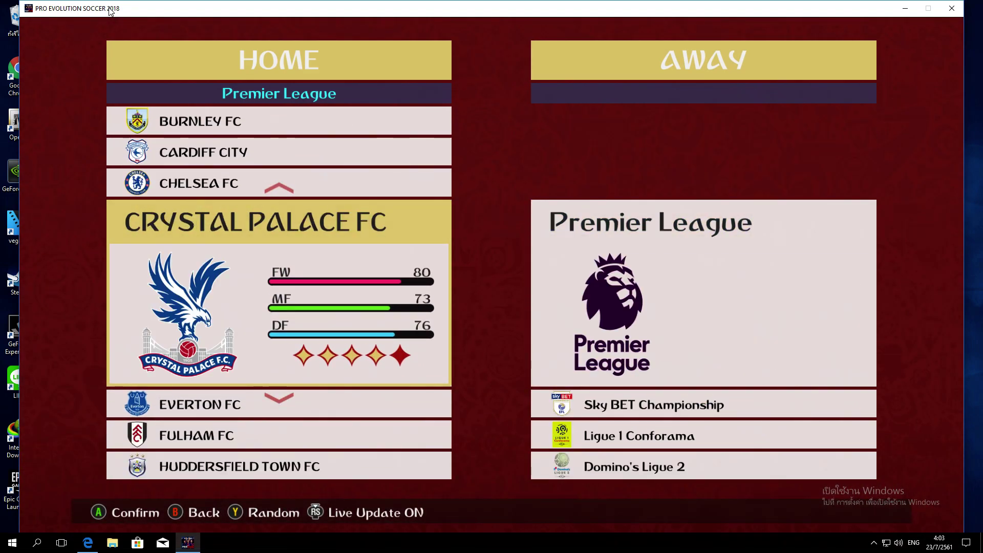
{"action": "key", "text": "Down"}
{"action": "key", "text": "Return"}
Choose Liverpool FC from the Premier League as the away team and proceed to the match setup.
{"action": "key", "text": "Return"}
{"action": "key", "text": "Down"}
{"action": "key", "text": "Down"}
{"action": "key", "text": "Down"}
{"action": "key", "text": "Down"}
{"action": "key", "text": "Down"}
{"action": "key", "text": "Down"}
{"action": "key", "text": "Down"}
{"action": "key", "text": "Down"}
{"action": "key", "text": "Down"}
{"action": "key", "text": "Down"}
{"action": "key", "text": "Down"}
{"action": "key", "text": "Return"}
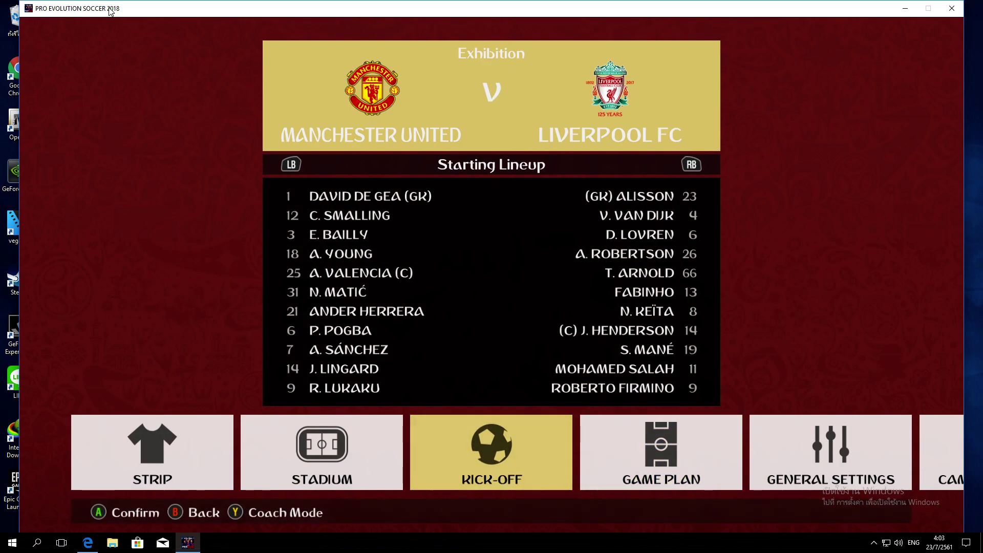
Open the strip selection and look through the available Manchester United home-side kits.
{"action": "key", "text": "Return"}
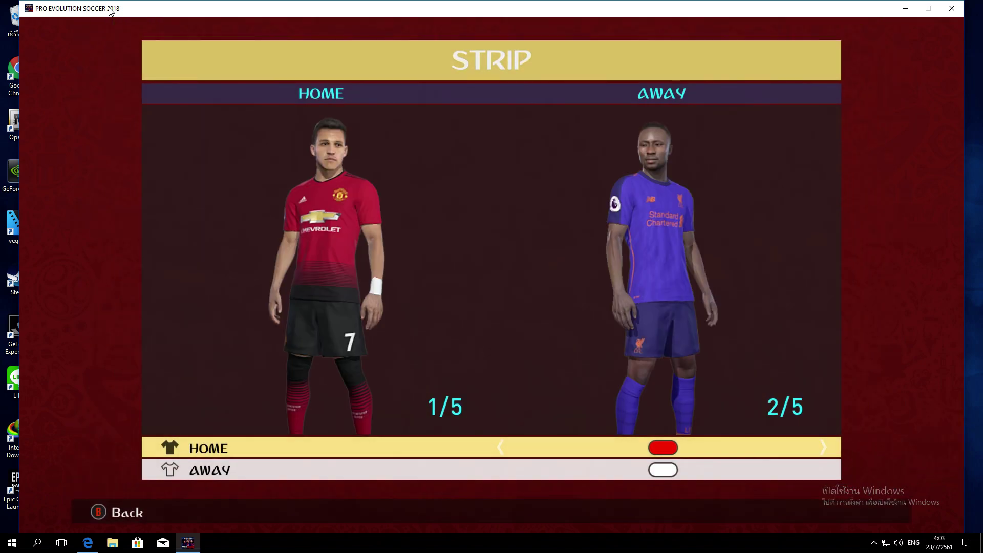
{"action": "key", "text": "Right"}
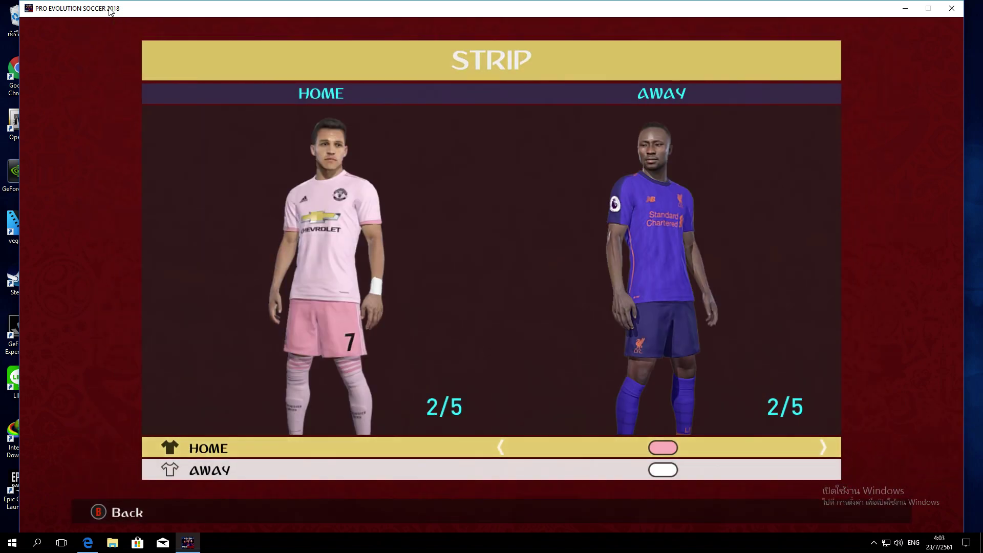
{"action": "key", "text": "Right"}
{"action": "key", "text": "Right"}
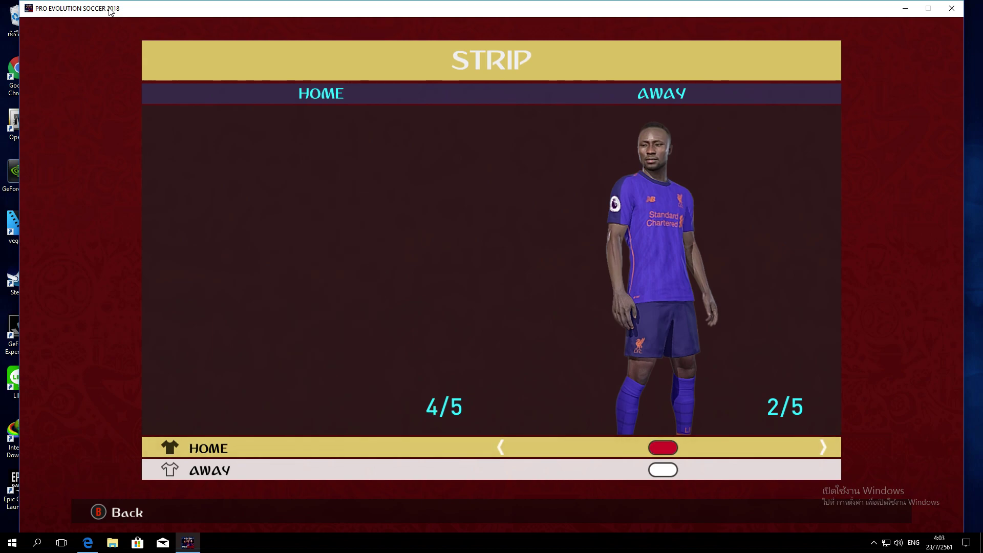
{"action": "key", "text": "Right"}
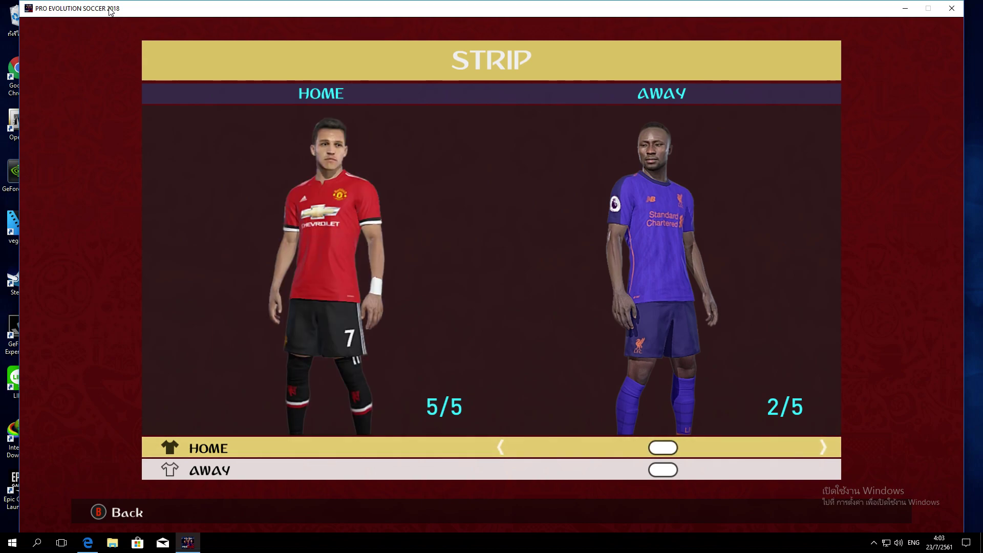
{"action": "key", "text": "Right"}
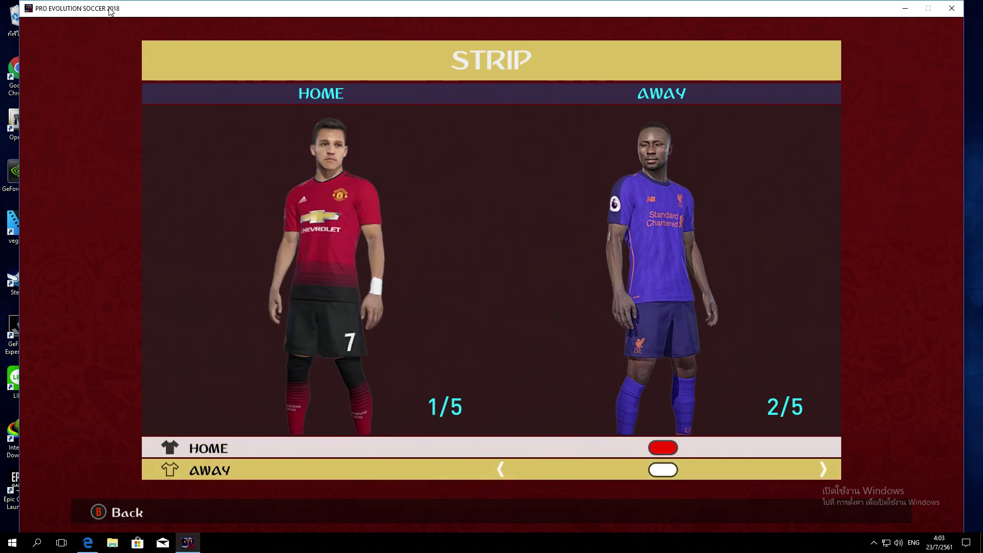
Look through the available Liverpool FC kits for the away side.
{"action": "key", "text": "Right"}
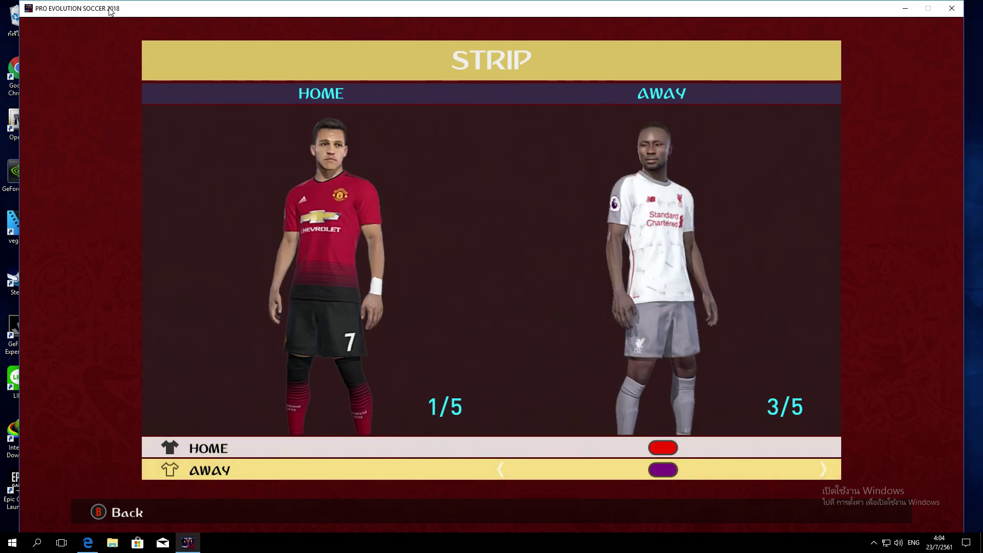
{"action": "key", "text": "Right"}
{"action": "key", "text": "Right"}
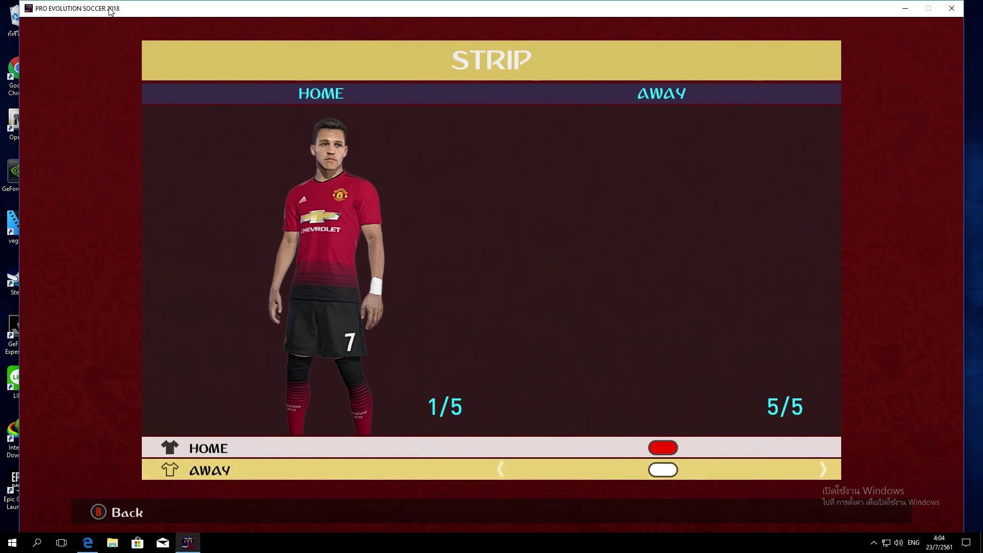
{"action": "key", "text": "Left"}
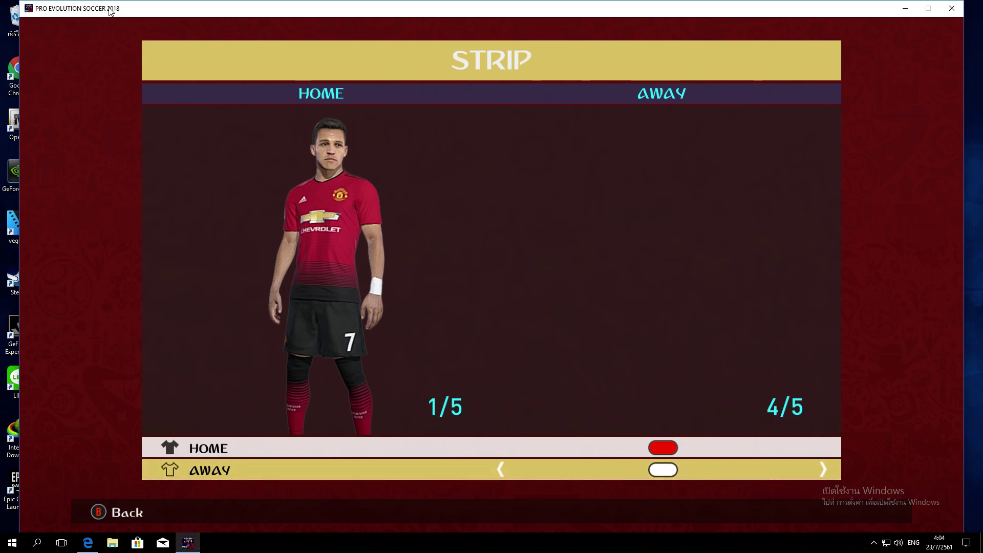
{"action": "key", "text": "Right"}
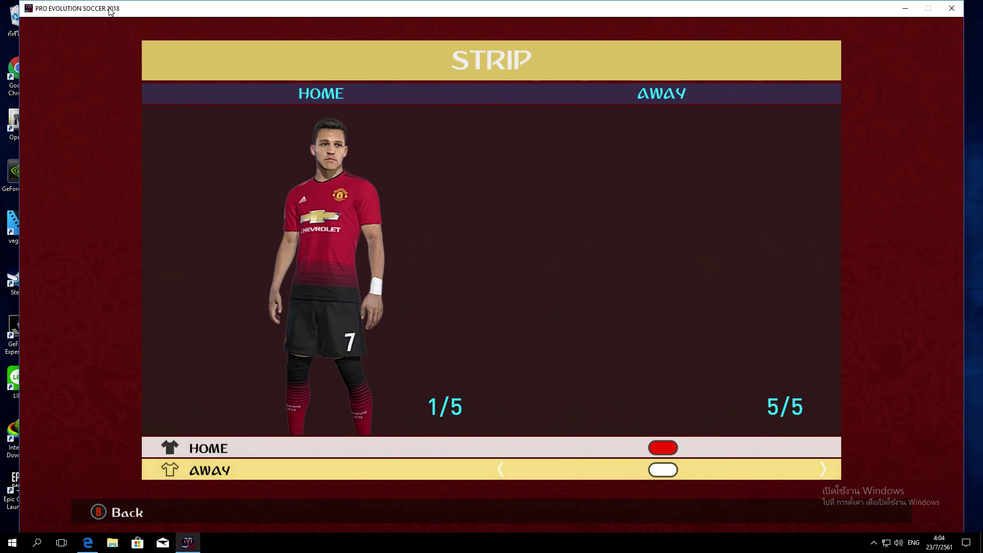
{"action": "key", "text": "Right"}
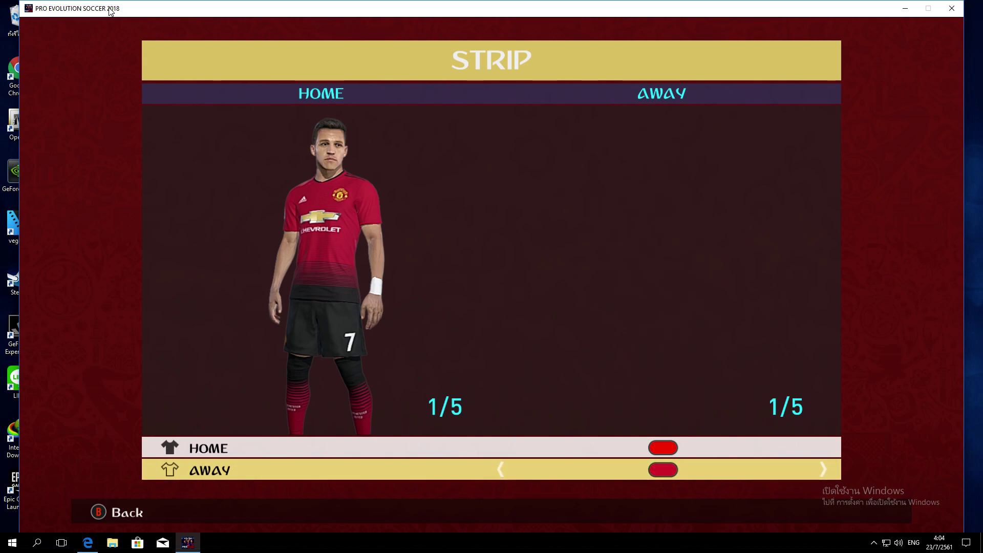
{"action": "key", "text": "Right"}
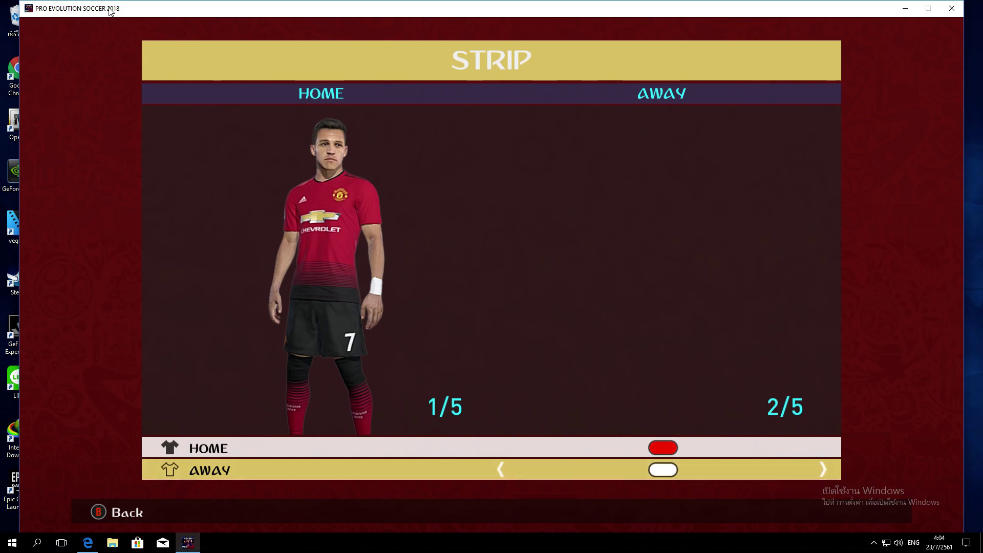
{"action": "key", "text": "Right"}
Leave the Manchester United and Liverpool FC match setup and discard its Game Plan and Strip settings.
{"action": "key", "text": "Escape"}
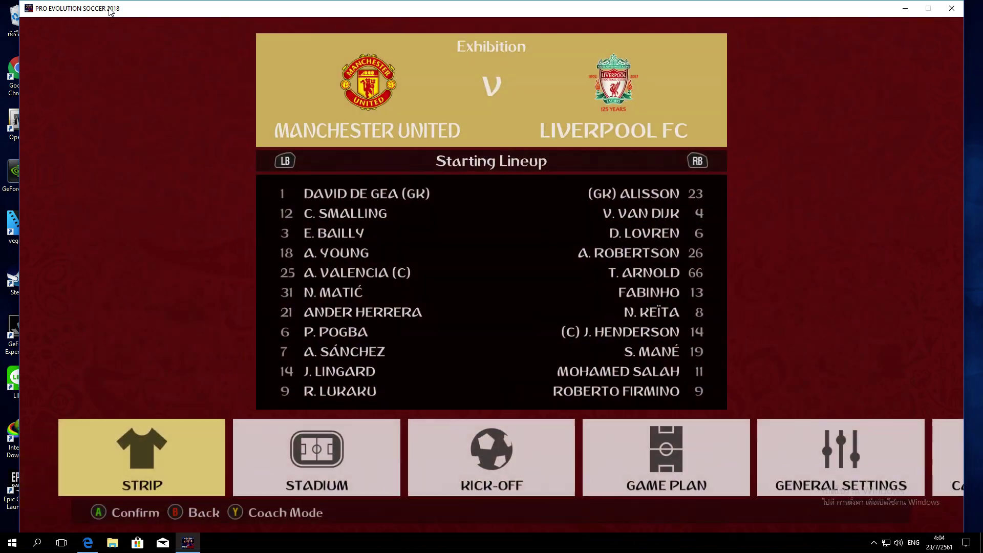
{"action": "key", "text": "Escape"}
{"action": "key", "text": "Right"}
{"action": "key", "text": "Return"}
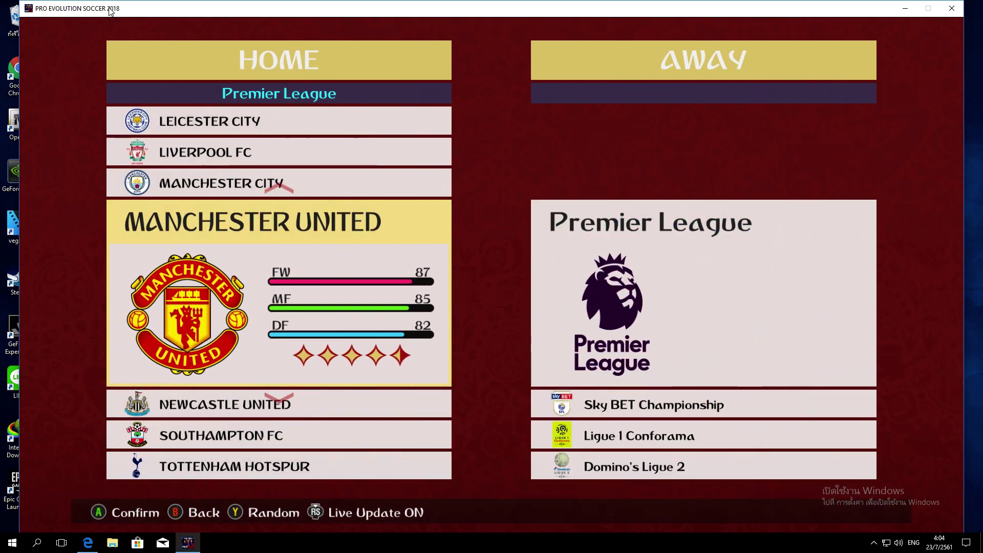
Return to the home league choice and choose Juventus FC from Serie A TIM as the home team.
{"action": "key", "text": "Up"}
{"action": "key", "text": "Down"}
{"action": "key", "text": "Down"}
{"action": "key", "text": "Down"}
{"action": "key", "text": "Down"}
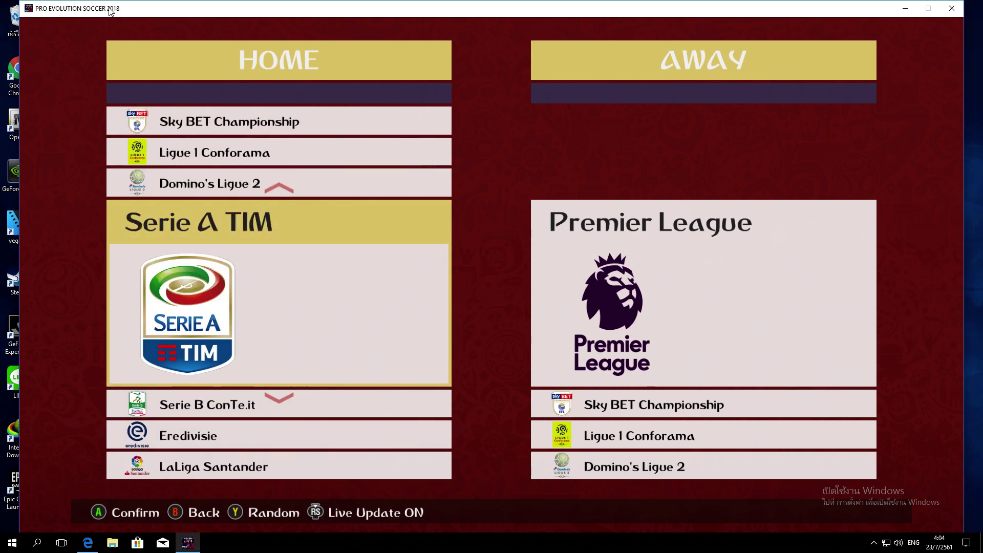
{"action": "key", "text": "Return"}
{"action": "key", "text": "Down"}
{"action": "key", "text": "Down"}
{"action": "key", "text": "Down"}
{"action": "key", "text": "Down"}
{"action": "key", "text": "Down"}
{"action": "key", "text": "Down"}
{"action": "key", "text": "Down"}
{"action": "key", "text": "Down"}
{"action": "key", "text": "Down"}
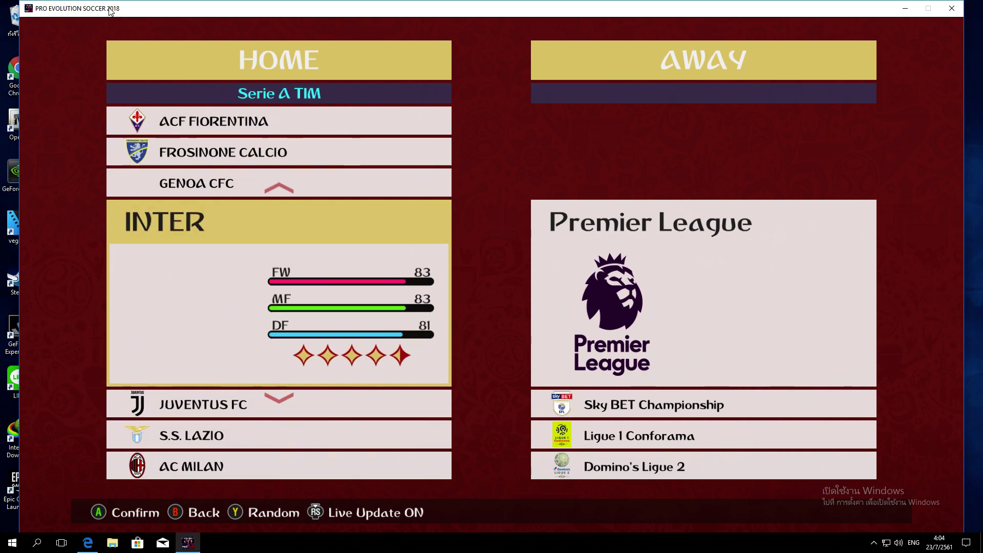
{"action": "key", "text": "Return"}
Choose AS Roma from Serie A TIM as the away team and proceed to the match setup.
{"action": "key", "text": "Down"}
{"action": "key", "text": "Down"}
{"action": "key", "text": "Down"}
{"action": "key", "text": "Down"}
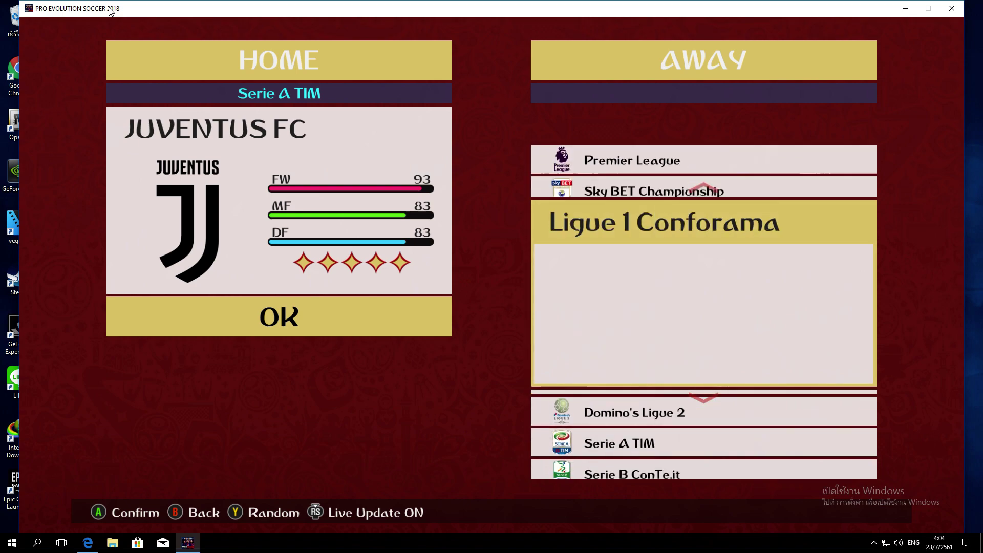
{"action": "key", "text": "Return"}
{"action": "key", "text": "Down"}
{"action": "key", "text": "Down"}
{"action": "key", "text": "Down"}
{"action": "key", "text": "Down"}
{"action": "key", "text": "Down"}
{"action": "key", "text": "Down"}
{"action": "key", "text": "Down"}
{"action": "key", "text": "Down"}
{"action": "key", "text": "Down"}
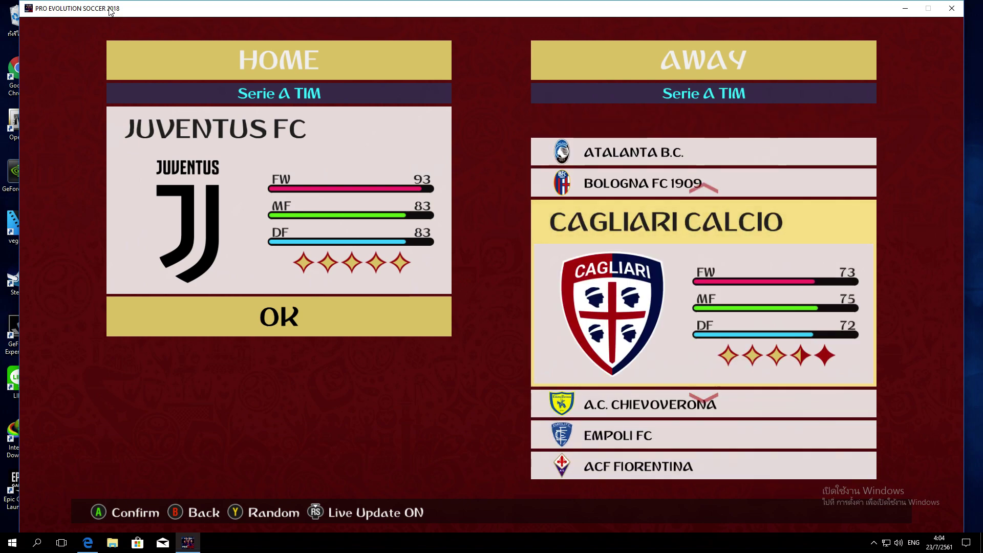
{"action": "key", "text": "Down"}
{"action": "key", "text": "Down"}
{"action": "key", "text": "Down"}
{"action": "key", "text": "Down"}
{"action": "key", "text": "Down"}
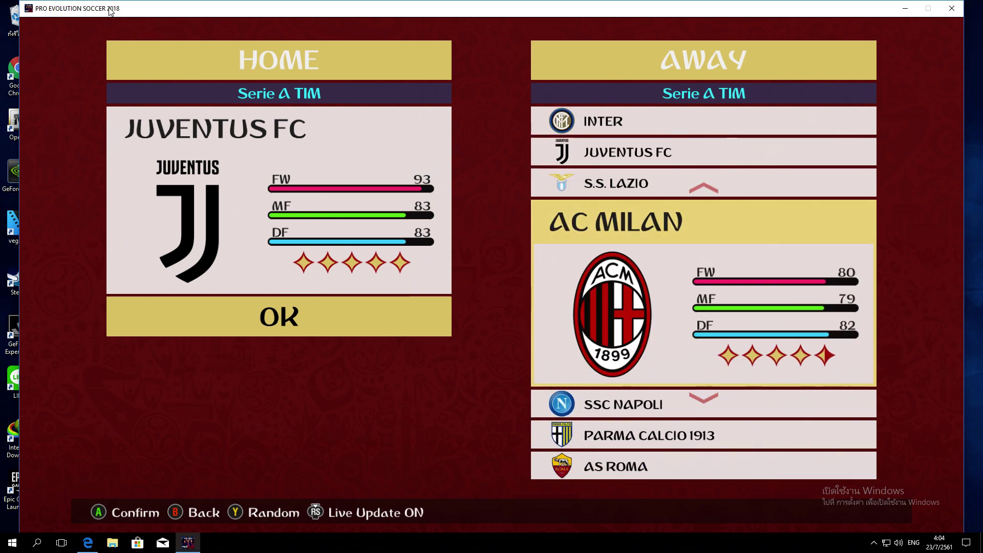
{"action": "key", "text": "Return"}
{"action": "key", "text": "Return"}
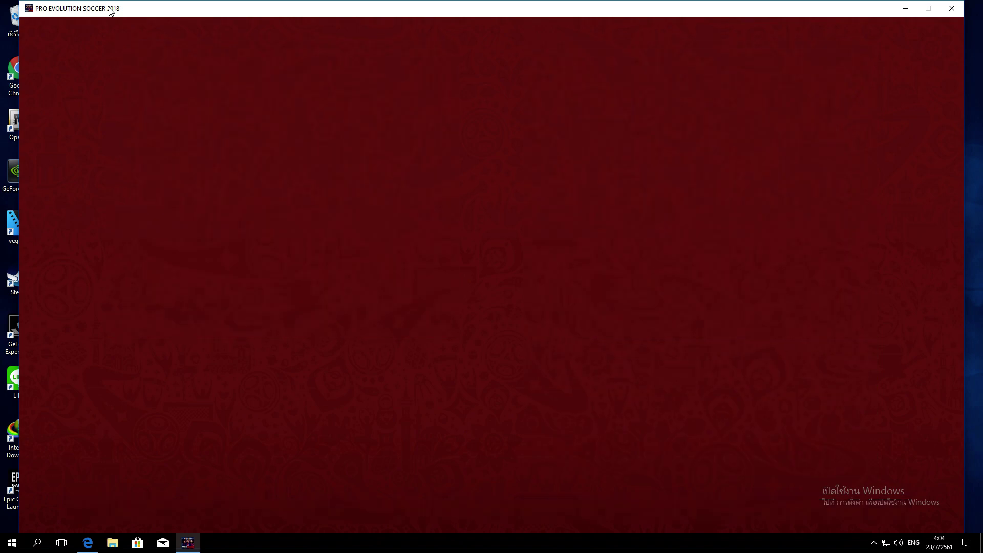
Open the strip selection and look through the available Juventus FC and AS Roma kits.
{"action": "key", "text": "Left"}
{"action": "key", "text": "Left"}
{"action": "key", "text": "Return"}
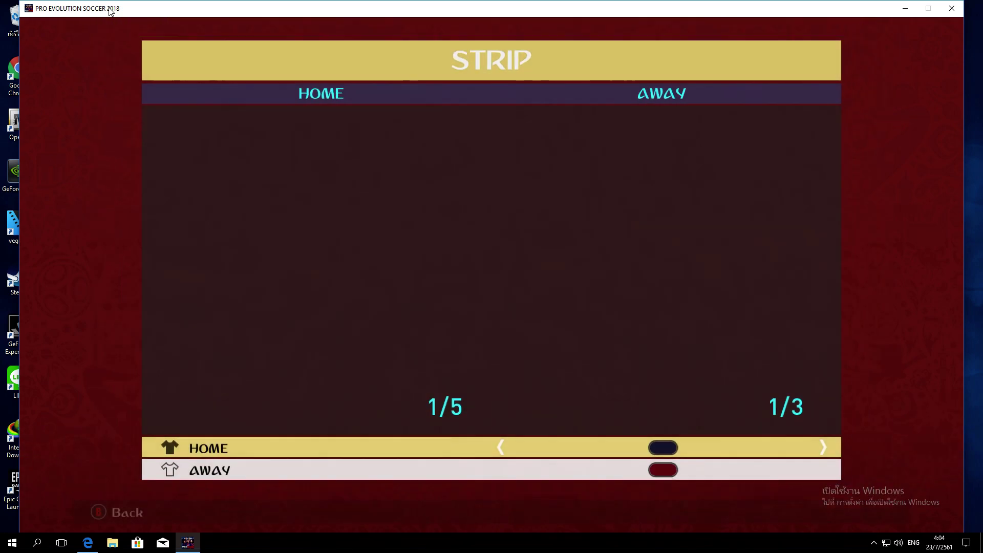
{"action": "key", "text": "Right"}
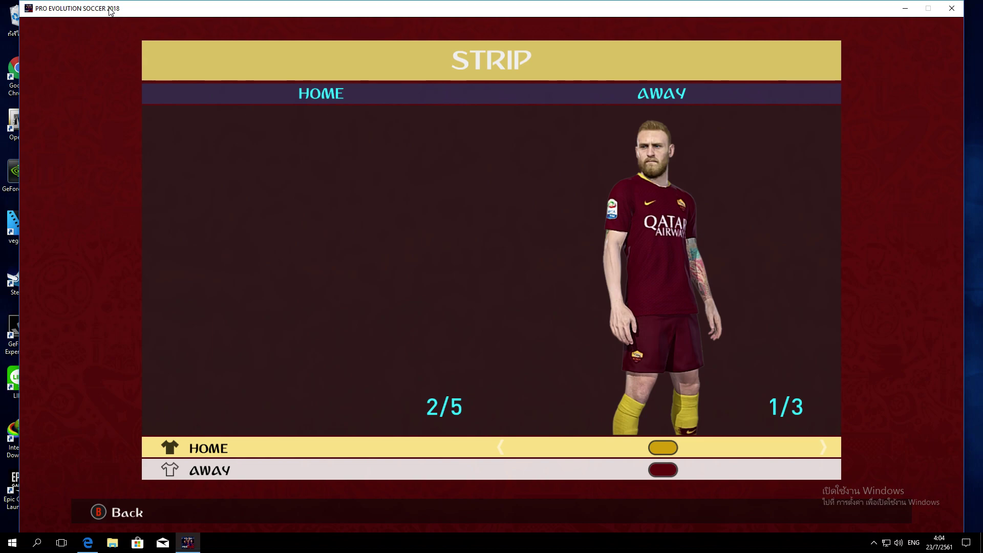
{"action": "key", "text": "Right"}
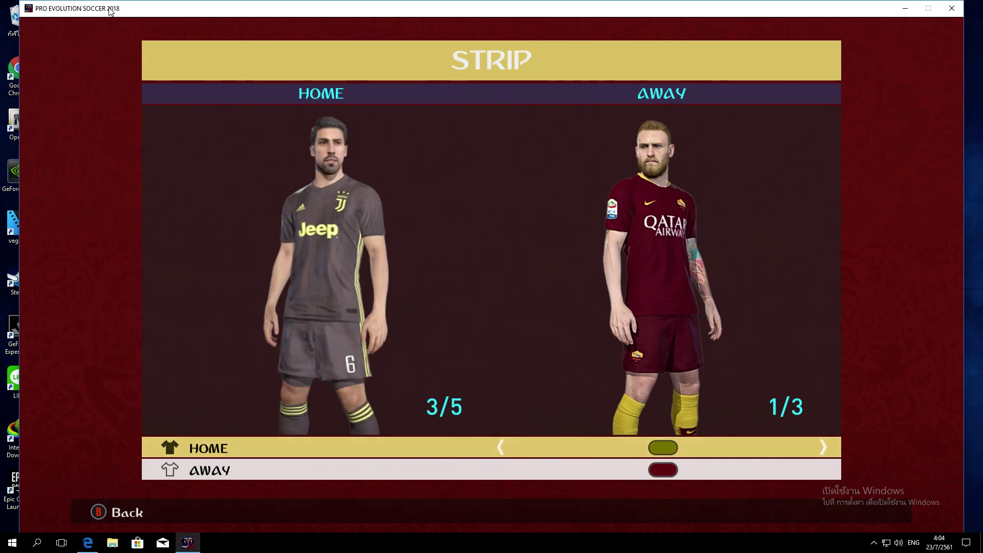
{"action": "key", "text": "Right"}
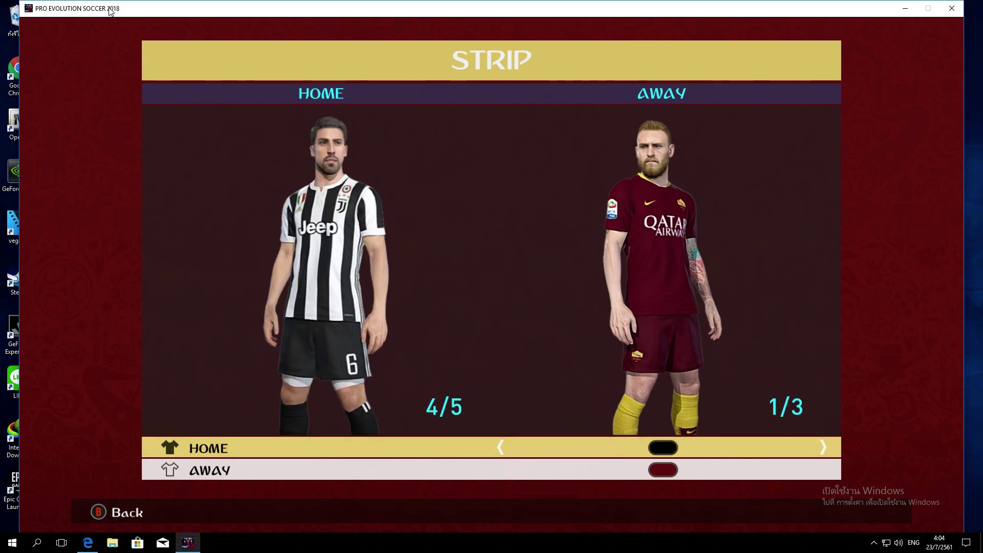
{"action": "key", "text": "Left"}
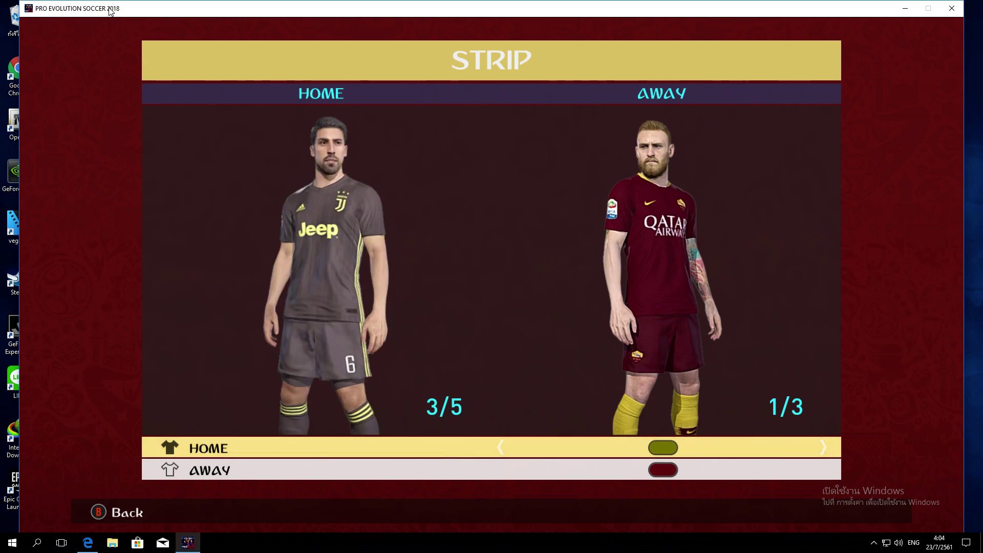
{"action": "key", "text": "Right"}
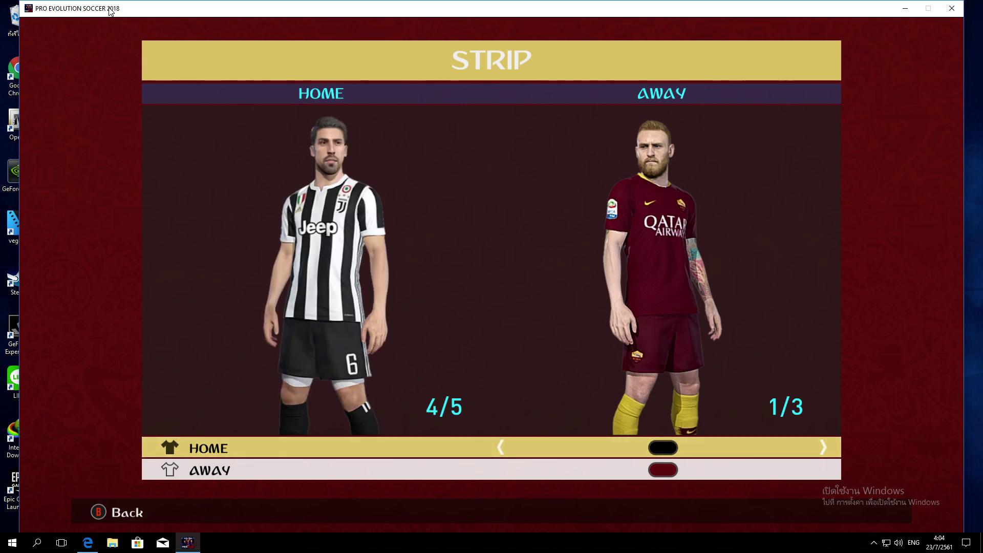
{"action": "key", "text": "Right"}
{"action": "key", "text": "Right"}
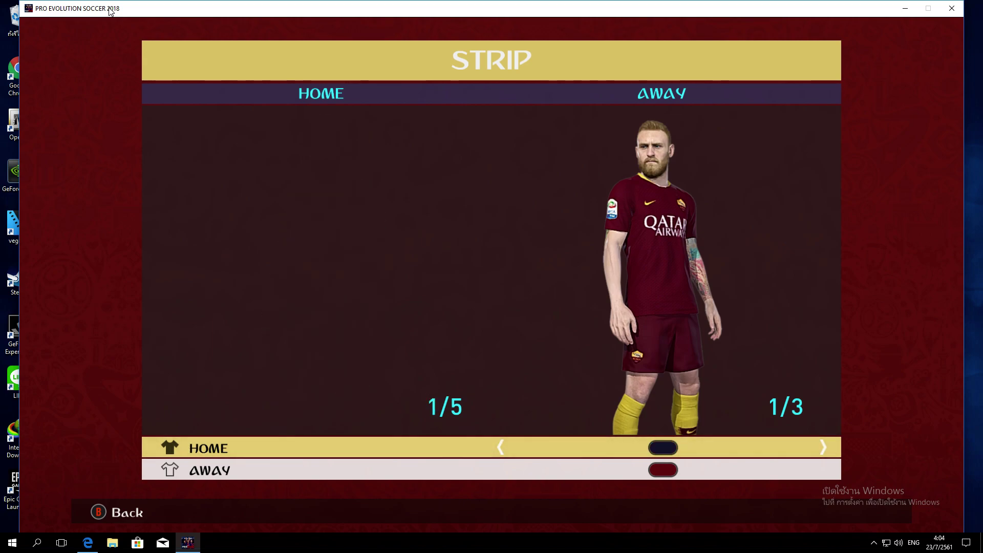
{"action": "key", "text": "Right"}
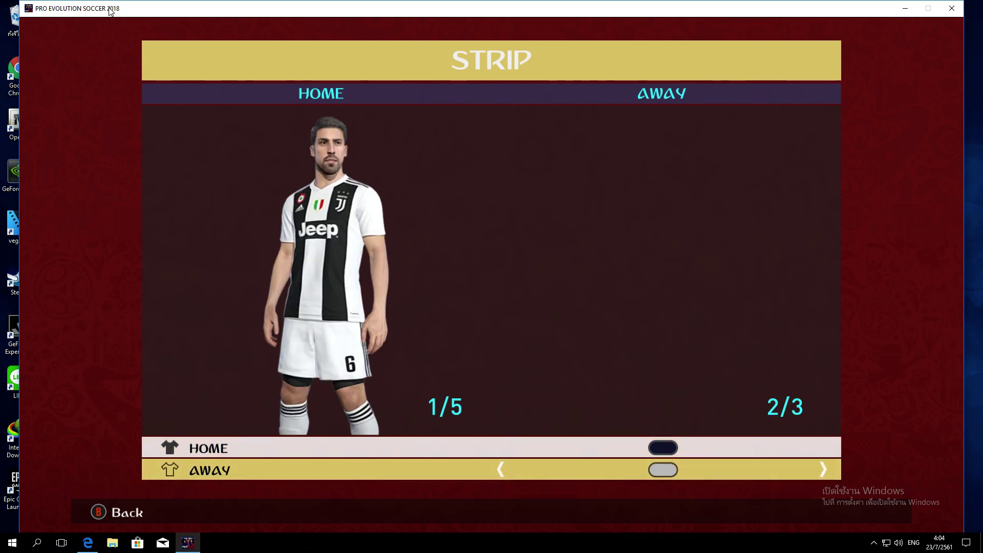
{"action": "key", "text": "Right"}
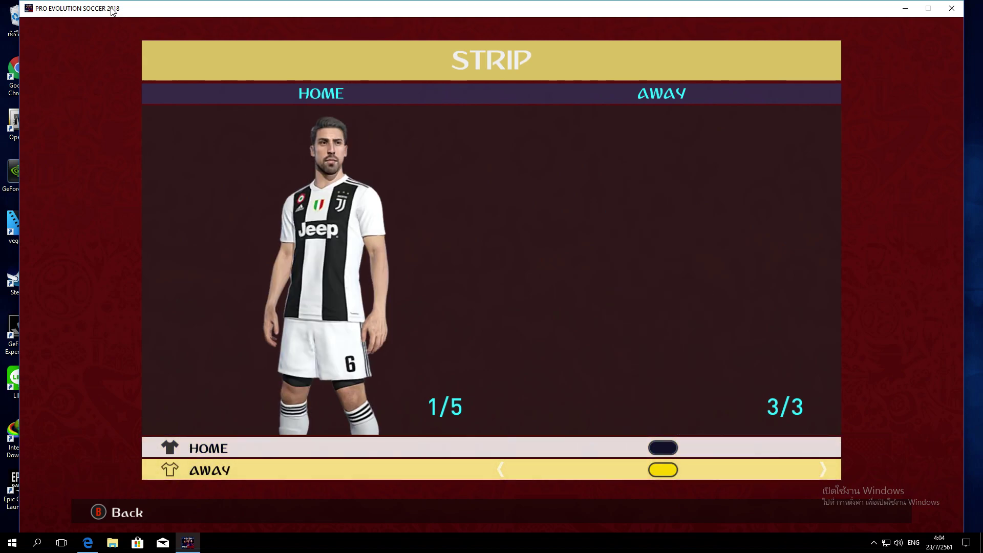
Leave the Juventus FC and AS Roma match setup, discard its settings, and return to the home league choice.
{"action": "key", "text": "Escape"}
{"action": "key", "text": "Escape"}
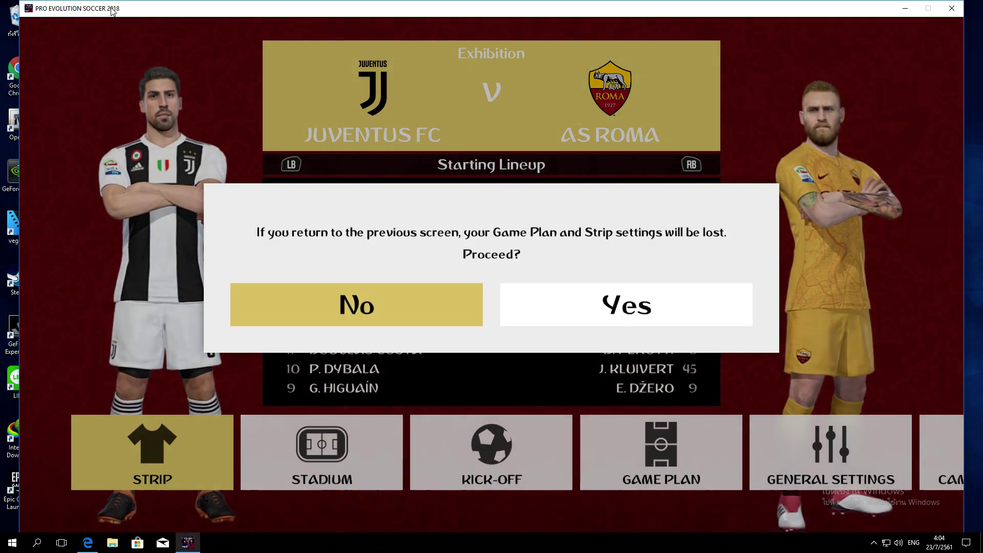
{"action": "key", "text": "Right"}
{"action": "key", "text": "Return"}
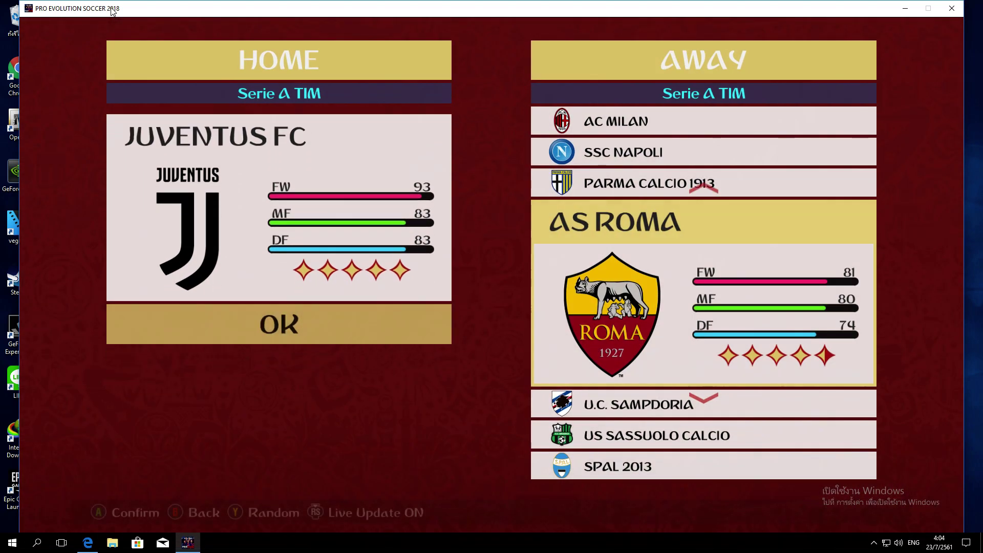
{"action": "key", "text": "Escape"}
{"action": "key", "text": "Down"}
{"action": "key", "text": "Escape"}
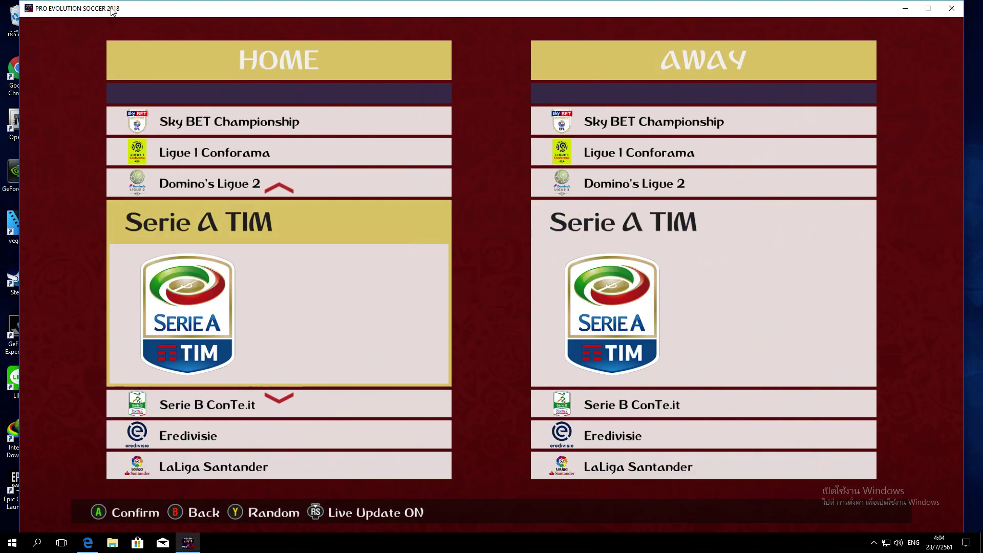
Choose FC Barcelona from LaLiga Santander as the home team.
{"action": "key", "text": "Down"}
{"action": "key", "text": "Down"}
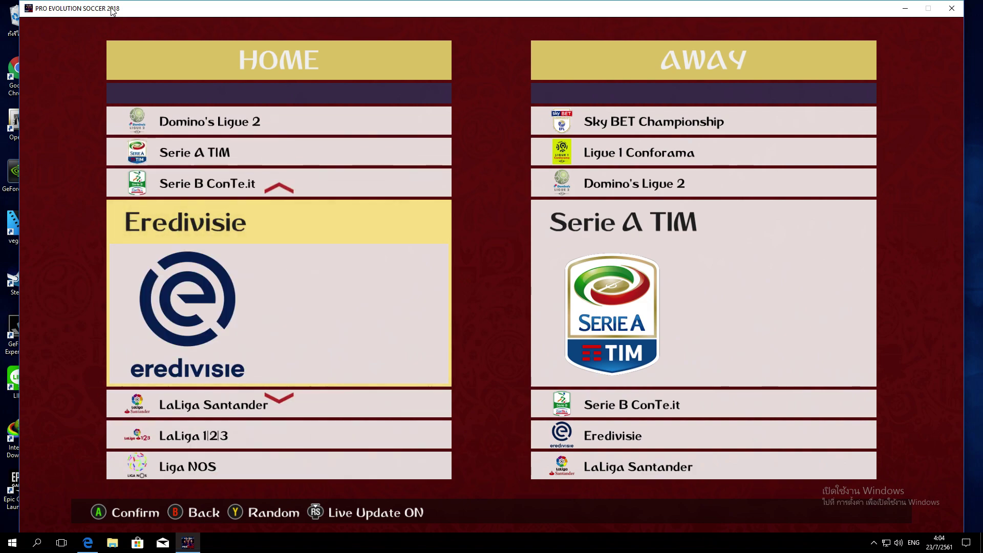
{"action": "key", "text": "Down"}
{"action": "key", "text": "Return"}
{"action": "key", "text": "Down"}
{"action": "key", "text": "Down"}
{"action": "key", "text": "Down"}
{"action": "key", "text": "Return"}
Choose Real Madrid CF from LaLiga Santander as the away team.
{"action": "key", "text": "Down"}
{"action": "key", "text": "Down"}
{"action": "key", "text": "Down"}
{"action": "key", "text": "Return"}
{"action": "key", "text": "Down"}
{"action": "key", "text": "Down"}
{"action": "key", "text": "Down"}
{"action": "key", "text": "Down"}
{"action": "key", "text": "Down"}
{"action": "key", "text": "Down"}
{"action": "key", "text": "Down"}
{"action": "key", "text": "Down"}
{"action": "key", "text": "Down"}
{"action": "key", "text": "Down"}
{"action": "key", "text": "Down"}
{"action": "key", "text": "Down"}
{"action": "key", "text": "Down"}
{"action": "key", "text": "Down"}
{"action": "key", "text": "Return"}
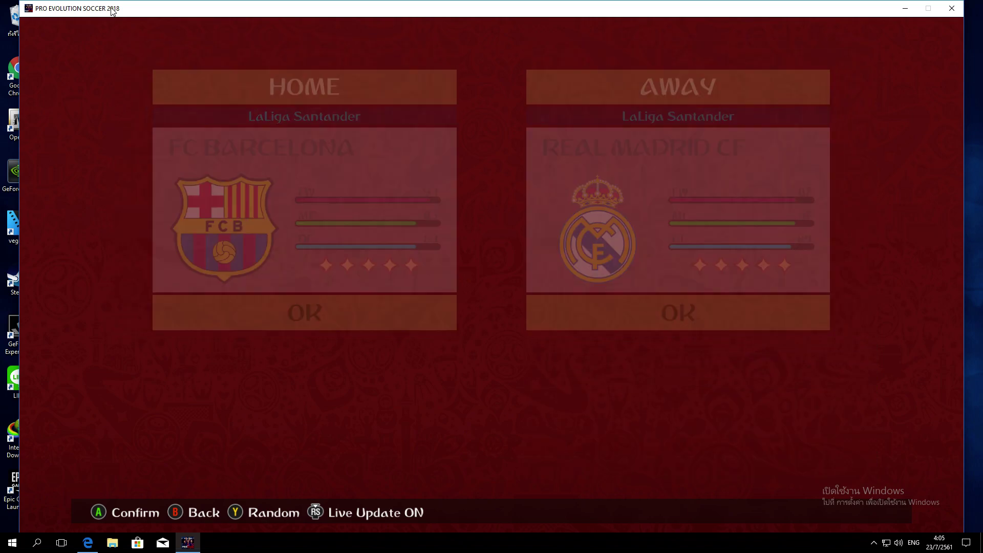
Open the strip selection and look through the available FC Barcelona and Real Madrid CF kits.
{"action": "key", "text": "Left"}
{"action": "key", "text": "Return"}
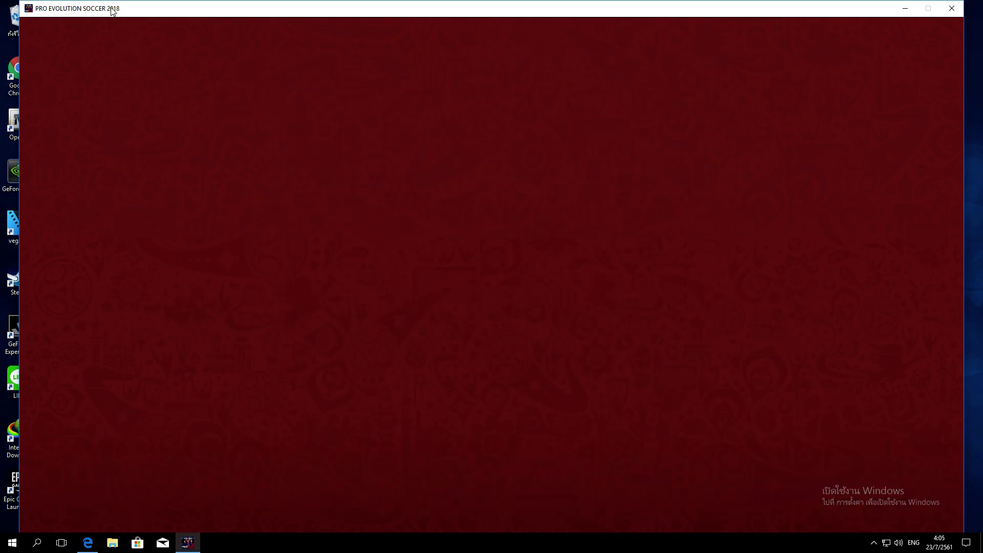
{"action": "key", "text": "Right"}
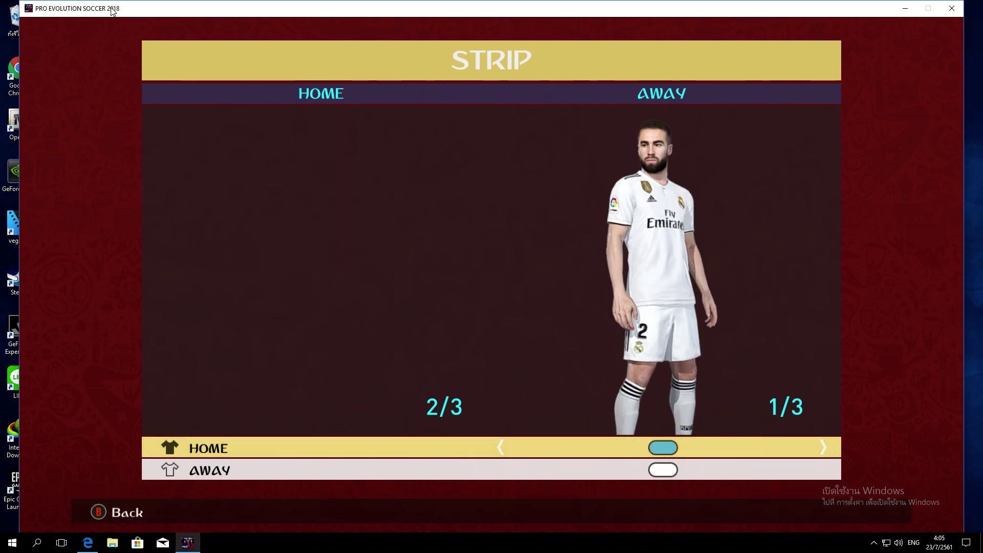
{"action": "key", "text": "Right"}
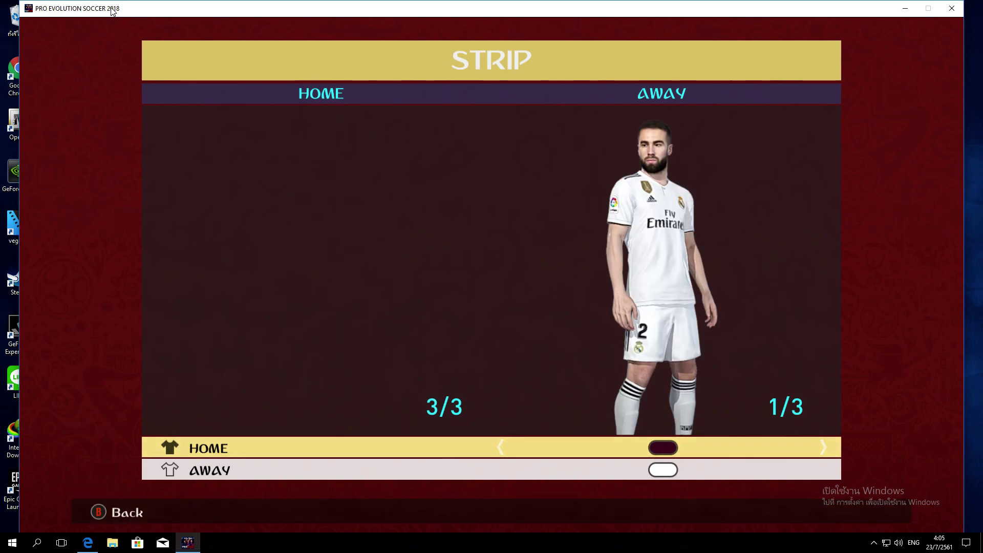
{"action": "key", "text": "Right"}
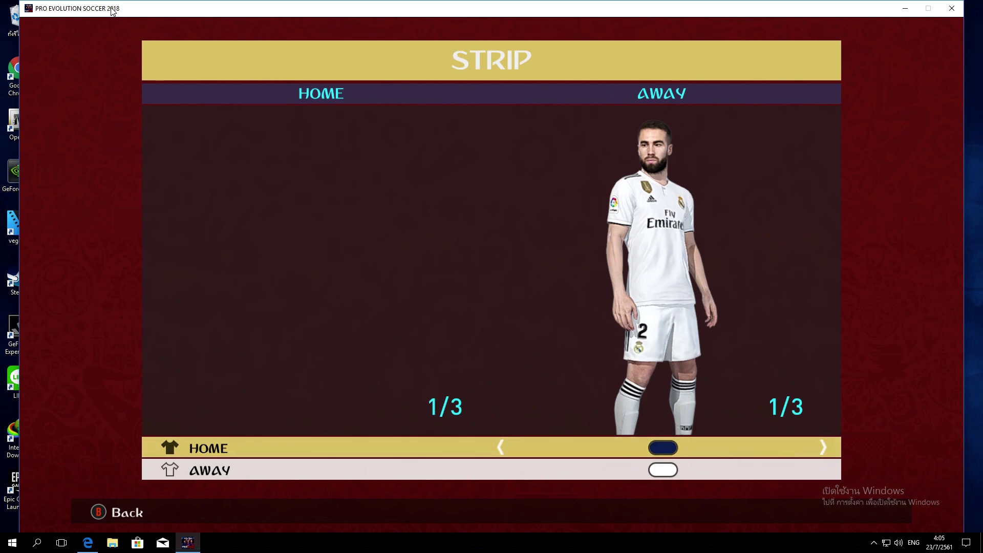
{"action": "key", "text": "Down"}
{"action": "key", "text": "Right"}
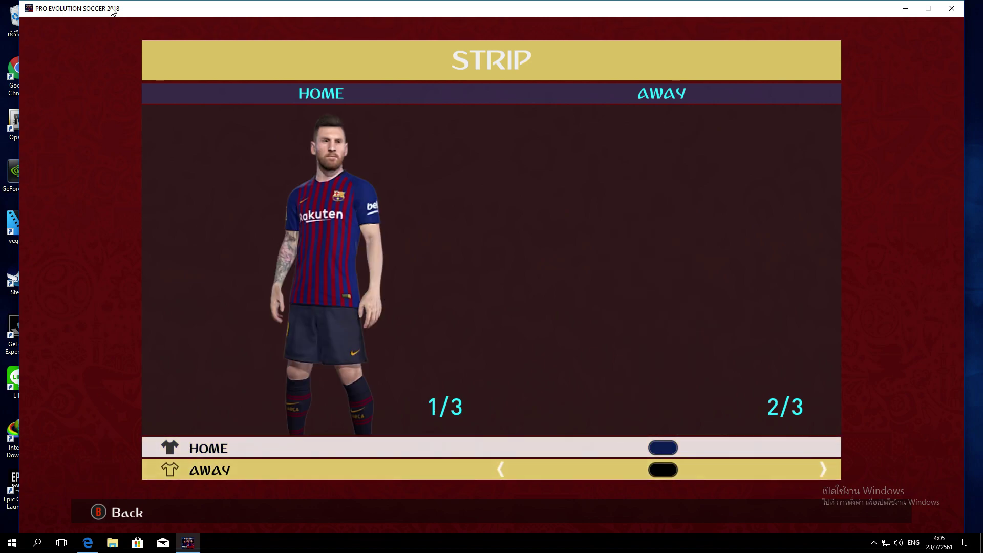
{"action": "key", "text": "Right"}
Leave the FC Barcelona and Real Madrid CF match setup, discard its settings, and return to the home league choice.
{"action": "key", "text": "Escape"}
{"action": "key", "text": "Escape"}
{"action": "key", "text": "Right"}
{"action": "key", "text": "Return"}
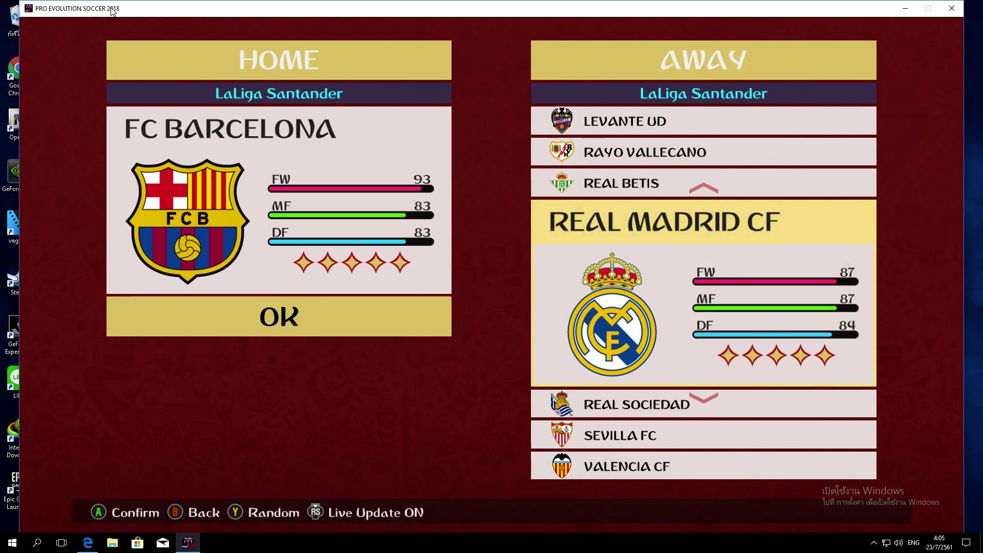
{"action": "key", "text": "Escape"}
{"action": "key", "text": "Escape"}
Choose FC Bayern München from the Bundesliga as the home team.
{"action": "key", "text": "Down"}
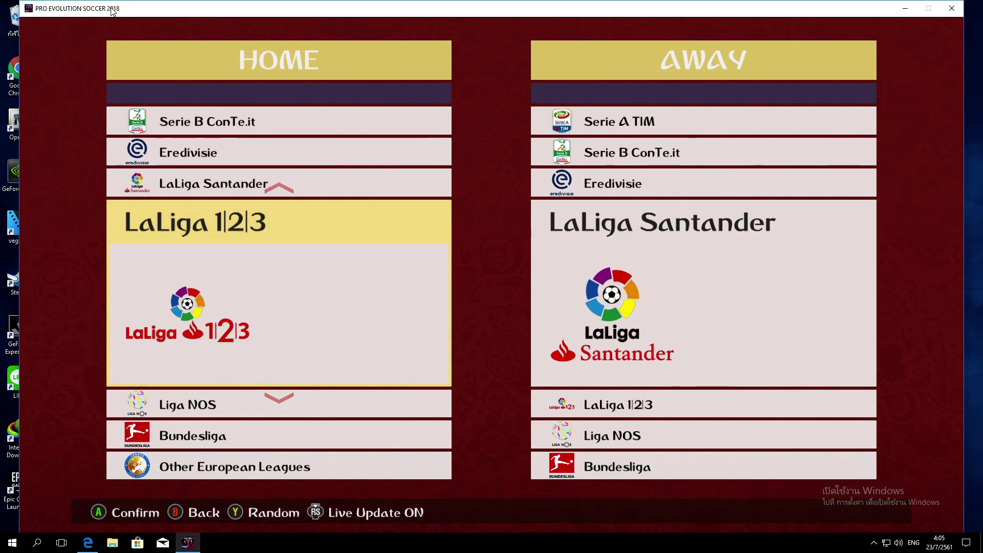
{"action": "key", "text": "Down"}
{"action": "key", "text": "Down"}
{"action": "key", "text": "Return"}
{"action": "key", "text": "Return"}
Choose Borussia Dortmund from the Bundesliga as the away team.
{"action": "key", "text": "Down"}
{"action": "key", "text": "Down"}
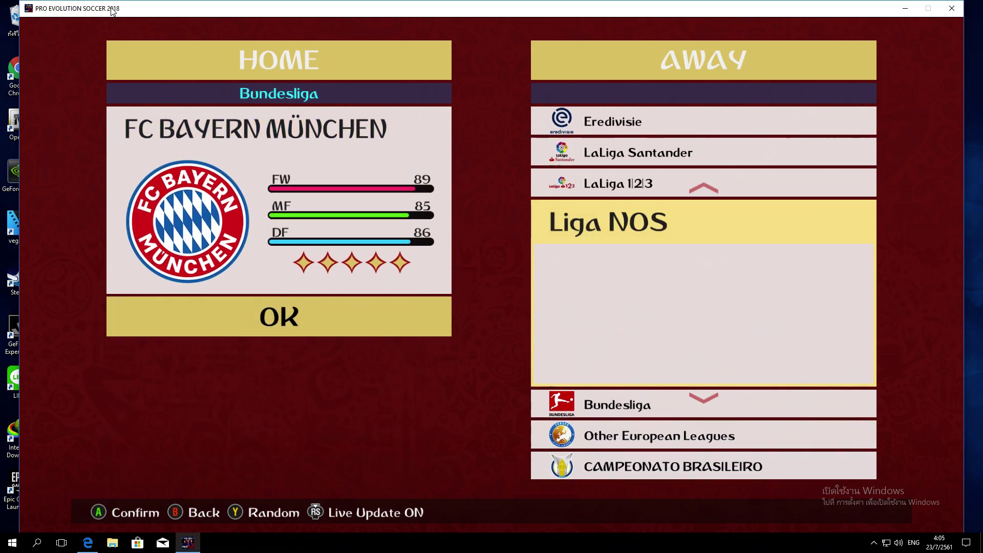
{"action": "key", "text": "Down"}
{"action": "key", "text": "Return"}
{"action": "key", "text": "Down"}
{"action": "key", "text": "Return"}
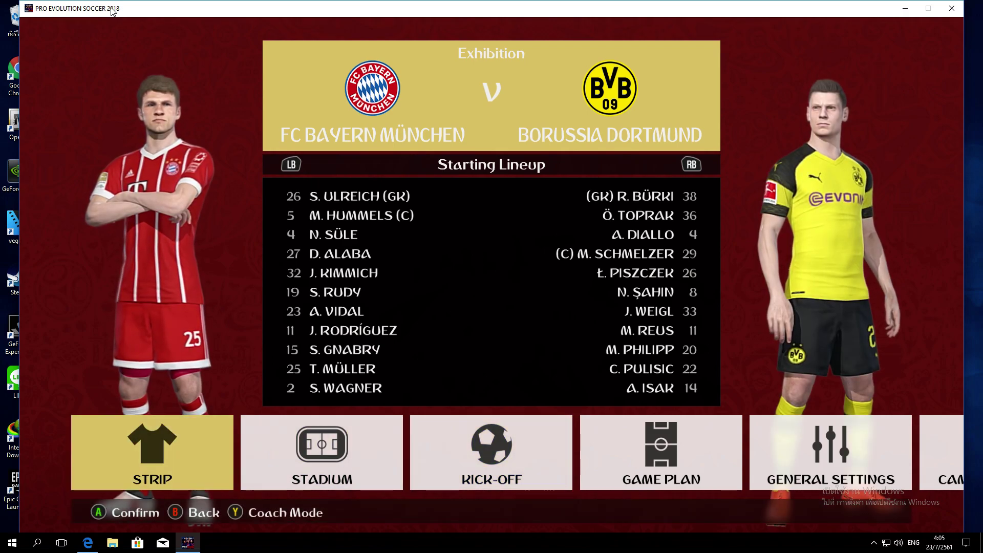
Open the strip selection and look through the available FC Bayern München and Borussia Dortmund kits.
{"action": "key", "text": "Return"}
{"action": "key", "text": "Right"}
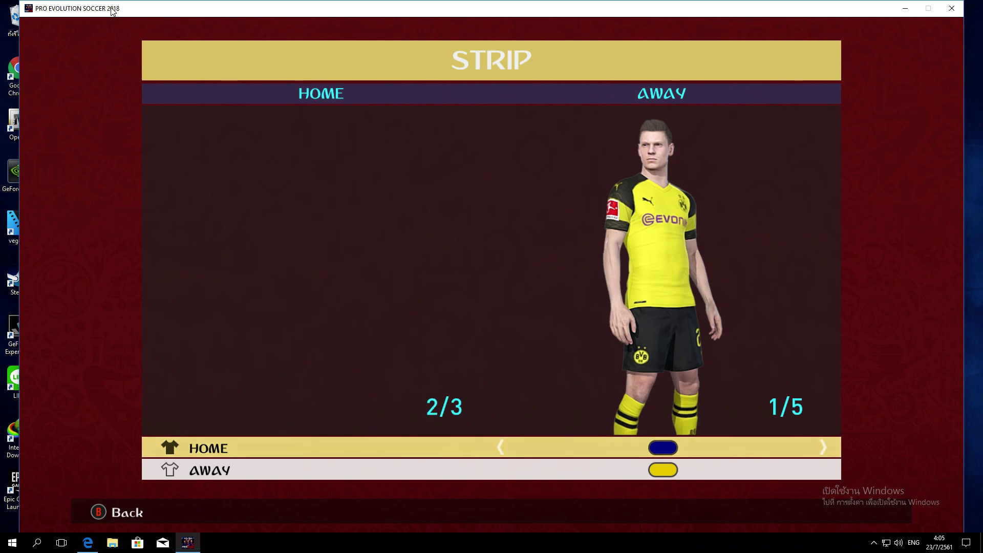
{"action": "key", "text": "Right"}
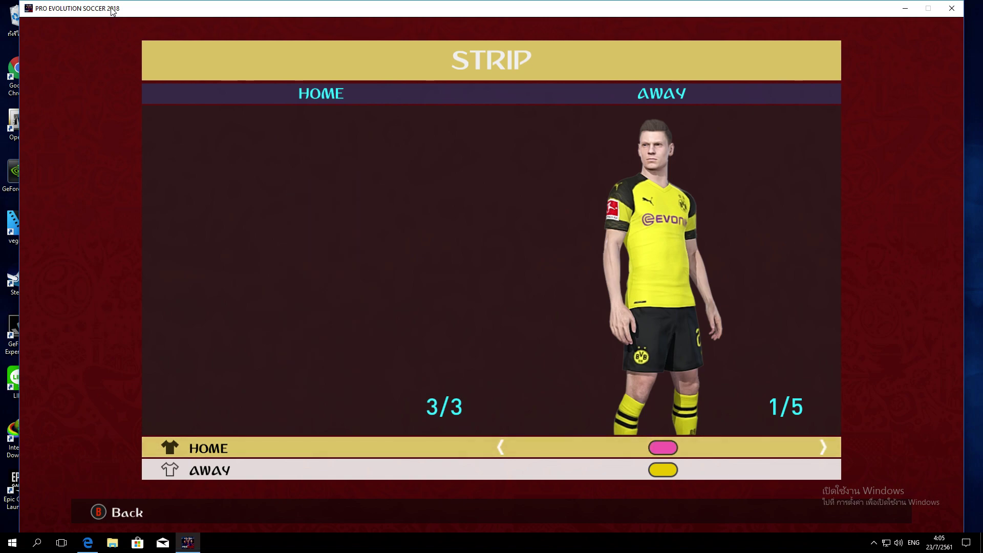
{"action": "key", "text": "Down"}
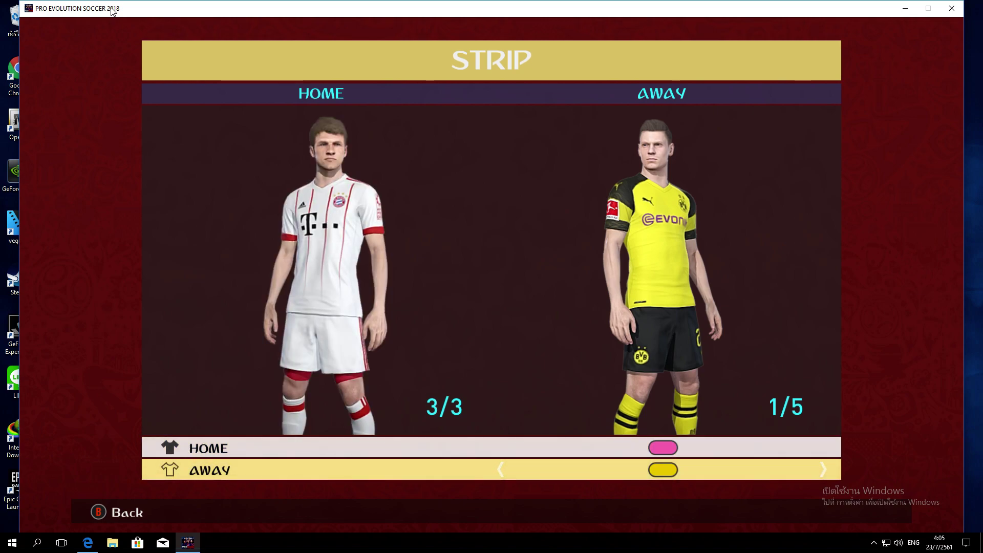
{"action": "key", "text": "Right"}
{"action": "key", "text": "Right"}
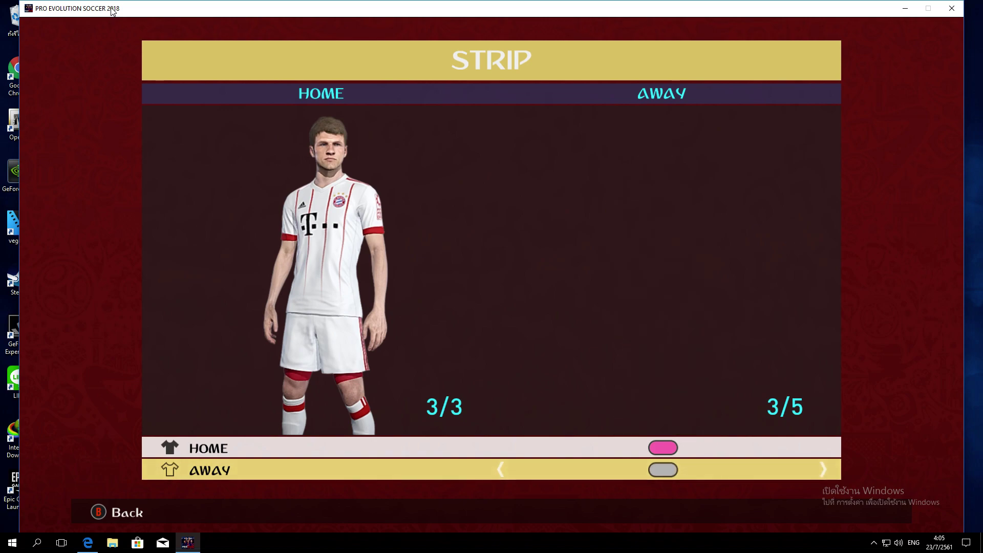
{"action": "key", "text": "Right"}
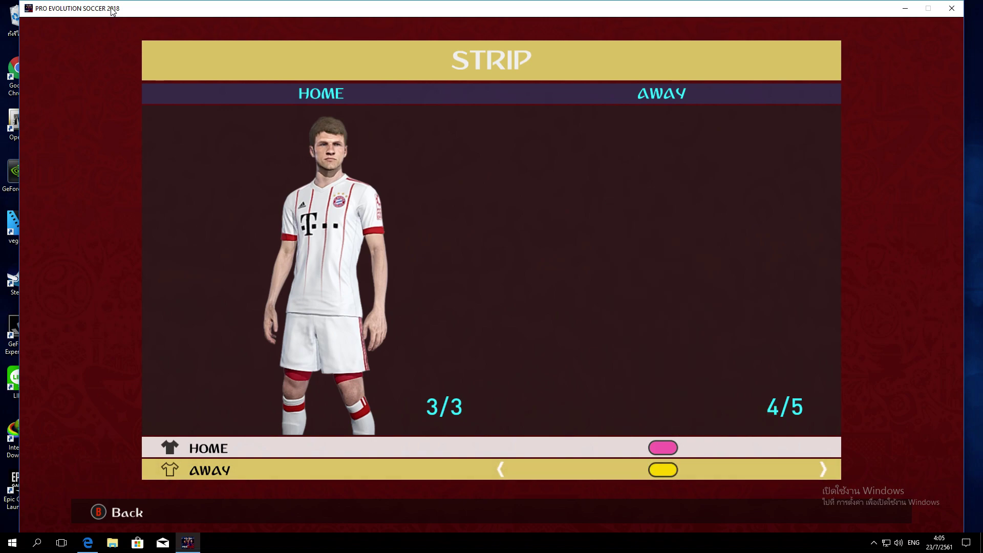
{"action": "key", "text": "Right"}
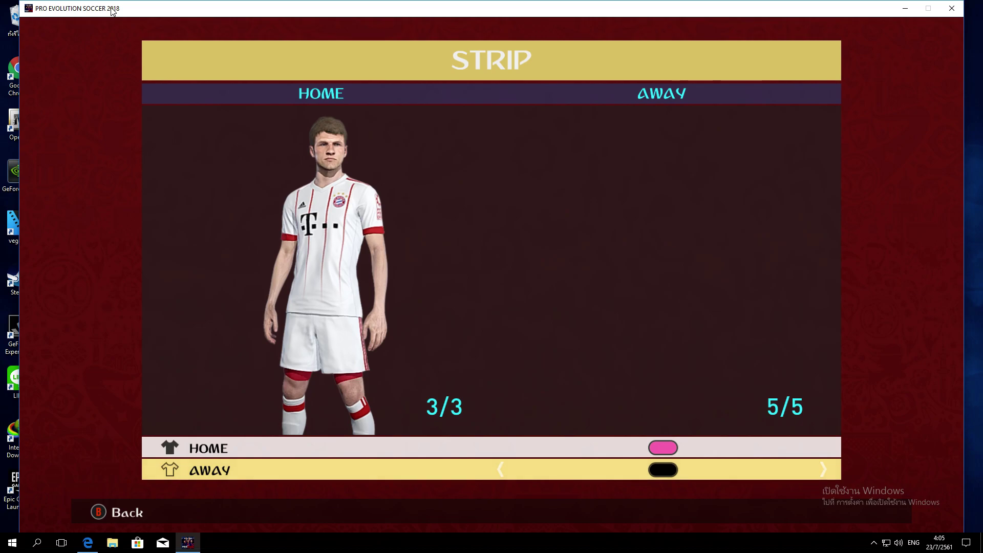
Leave the FC Bayern München and Borussia Dortmund match setup, discard its settings, and return to the home league choice.
{"action": "key", "text": "Escape"}
{"action": "key", "text": "Escape"}
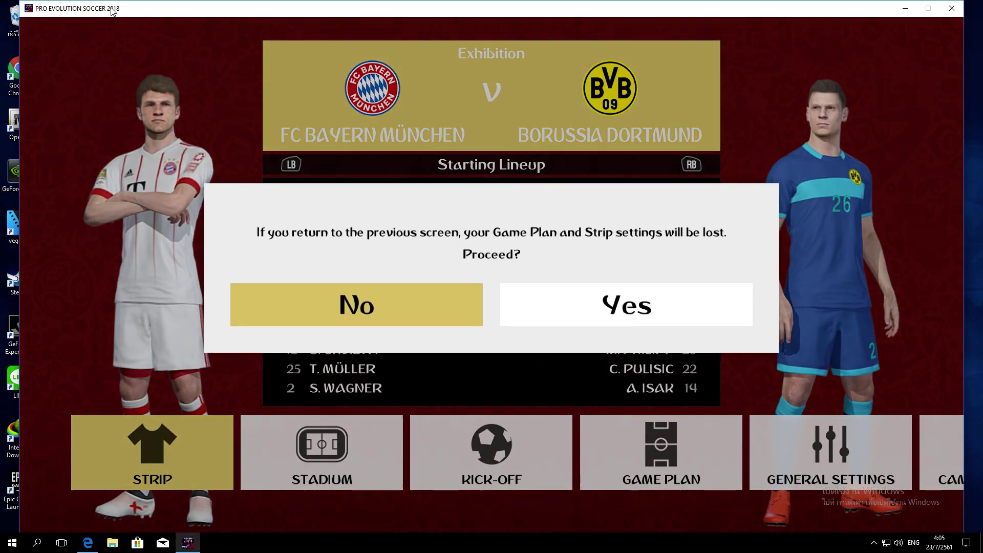
{"action": "key", "text": "Right"}
{"action": "key", "text": "Return"}
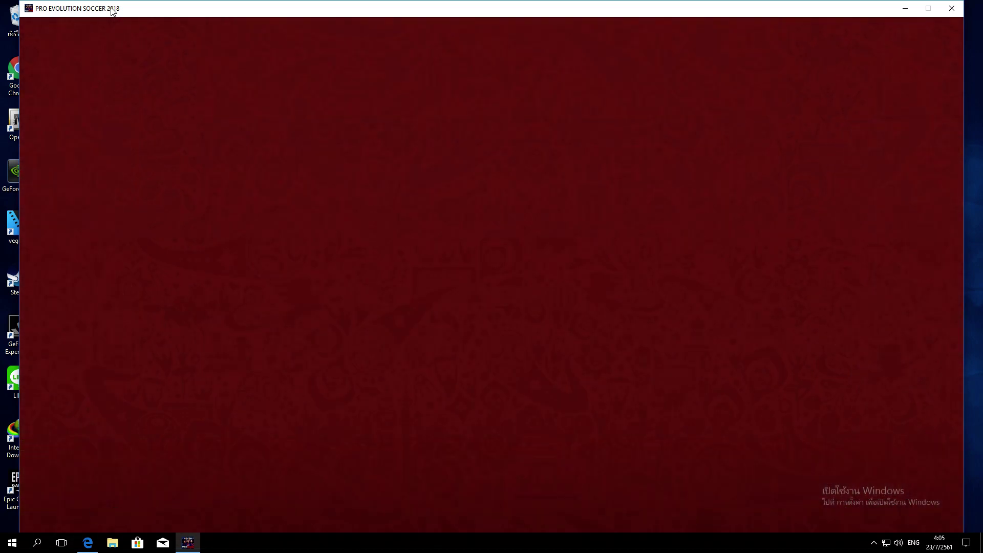
{"action": "key", "text": "Escape"}
{"action": "key", "text": "Escape"}
{"action": "key", "text": "Escape"}
{"action": "key", "text": "Escape"}
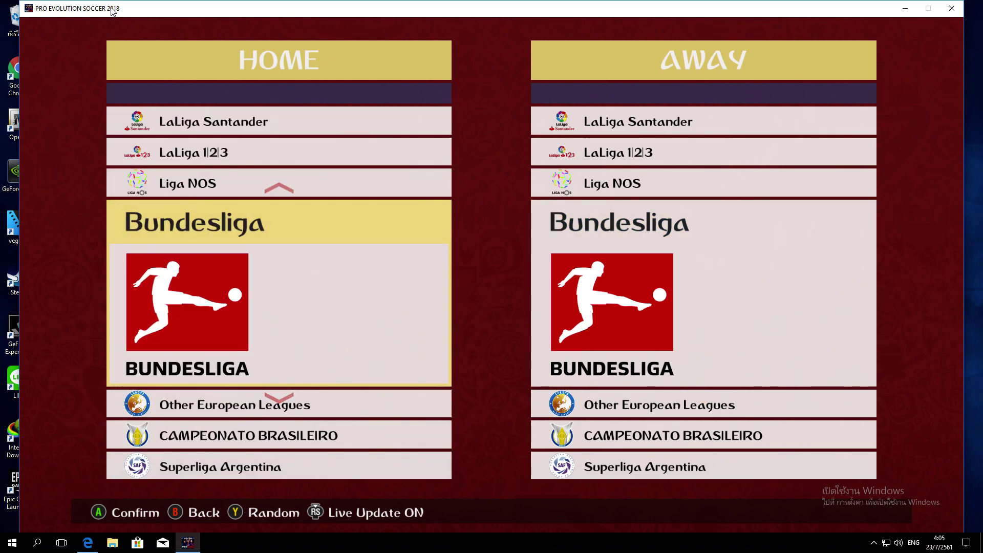
Exit the exhibition team selection and close Pro Evolution Soccer 2018.
{"action": "key", "text": "Escape"}
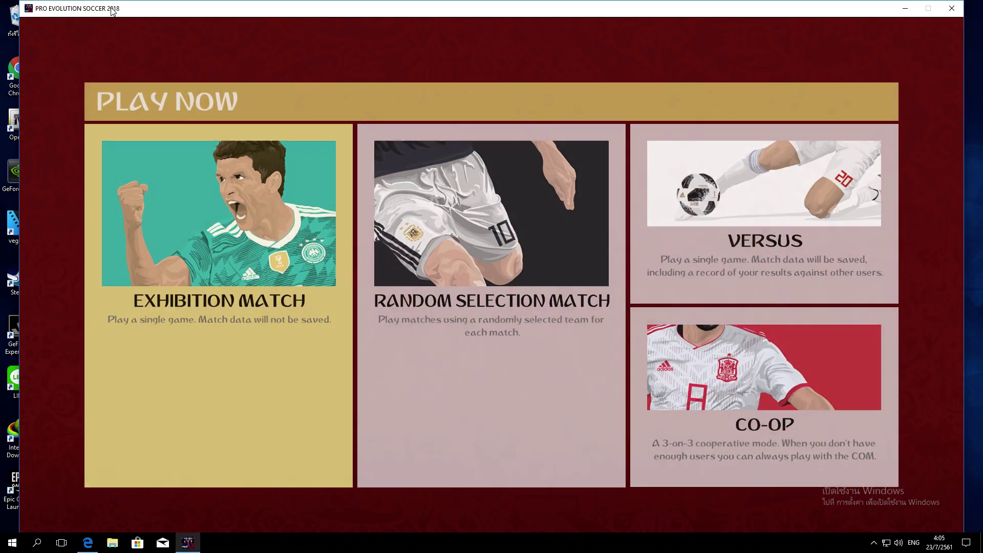
{"action": "key", "text": "Return"}
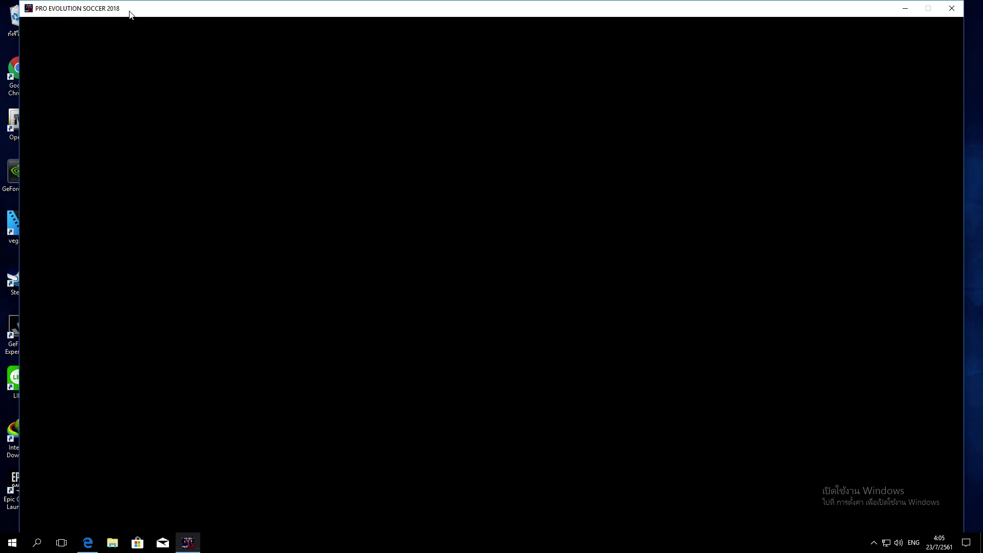
{"action": "left_click", "coordinate": [948, 9]}
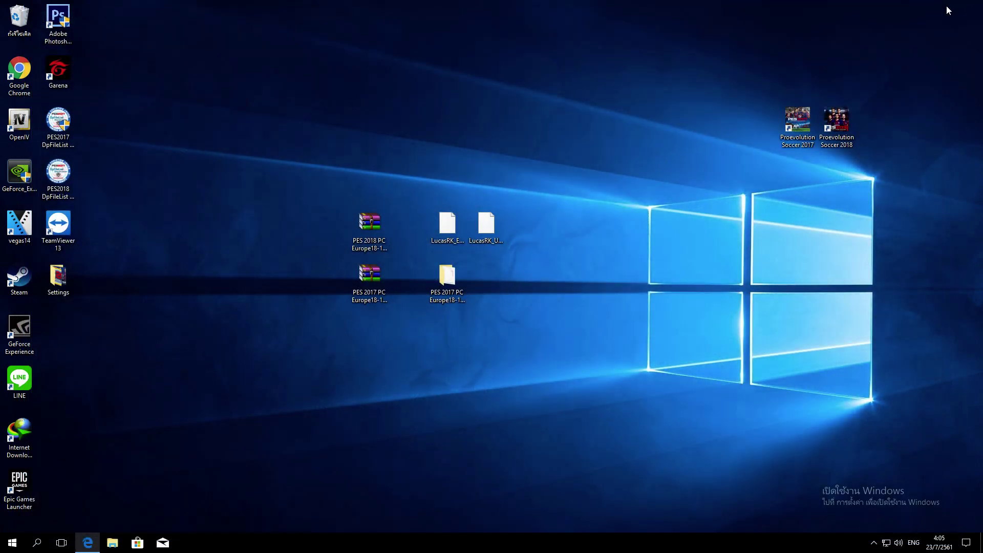